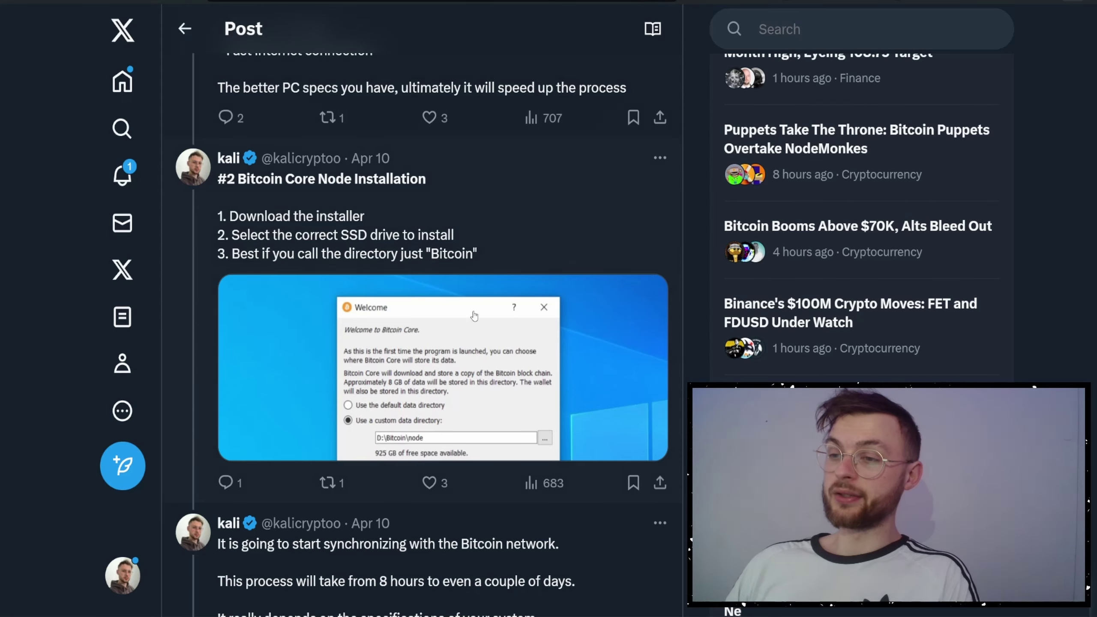
- Enlarge the installer image in the "#2 Bitcoin Core Node Installation" post and switch to the File Explorer window showing Z Slim (E:)
scroll(391, 355, down, 1)
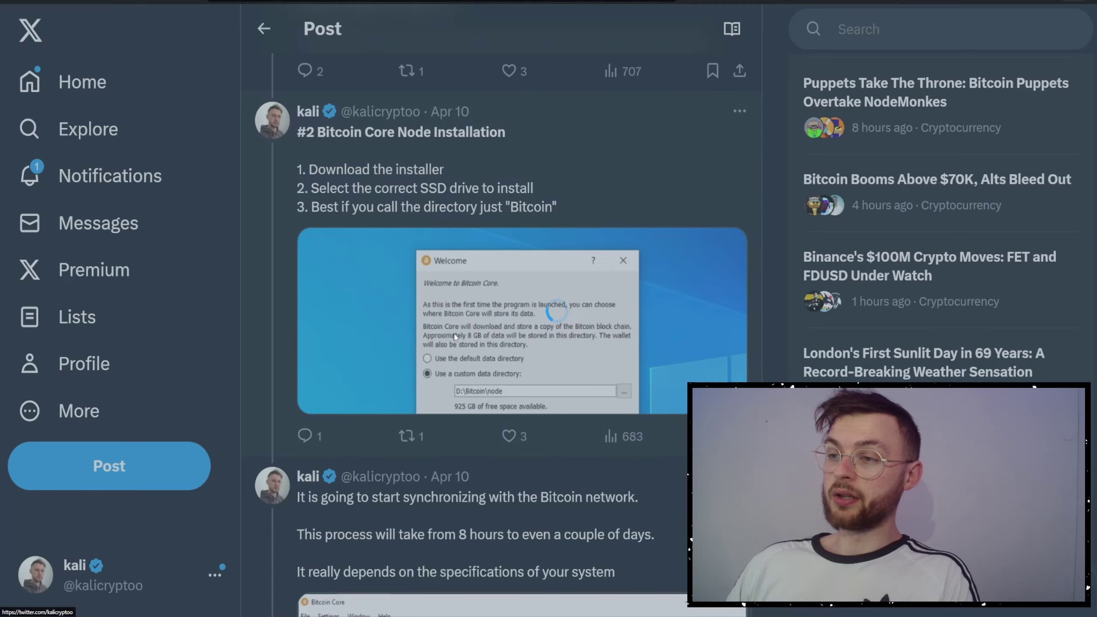
click(390, 355)
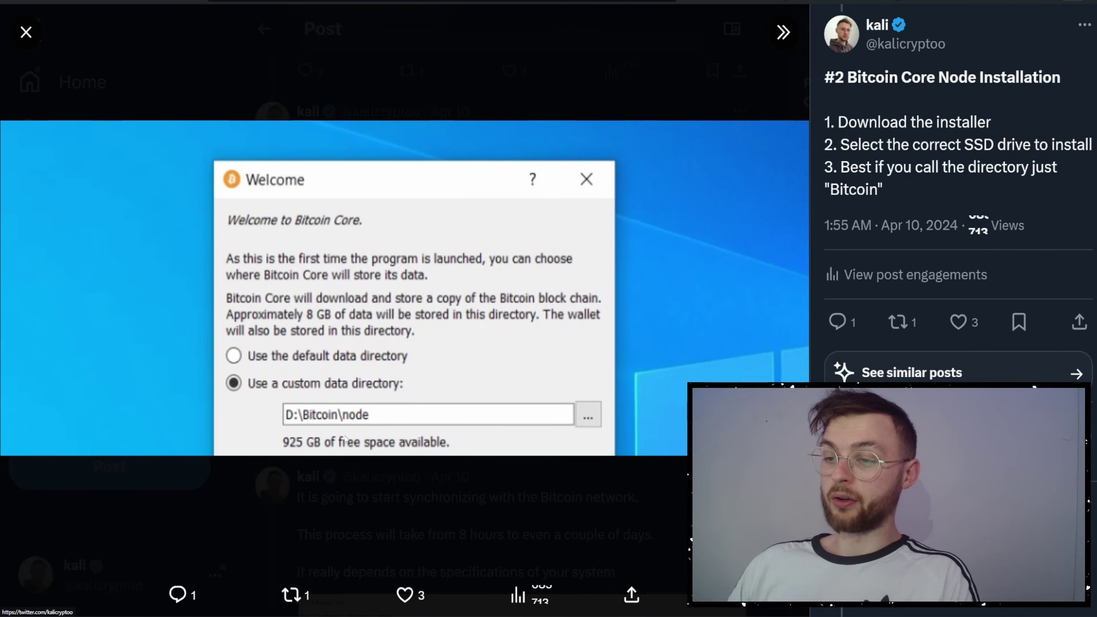
mouse_move(577, 615)
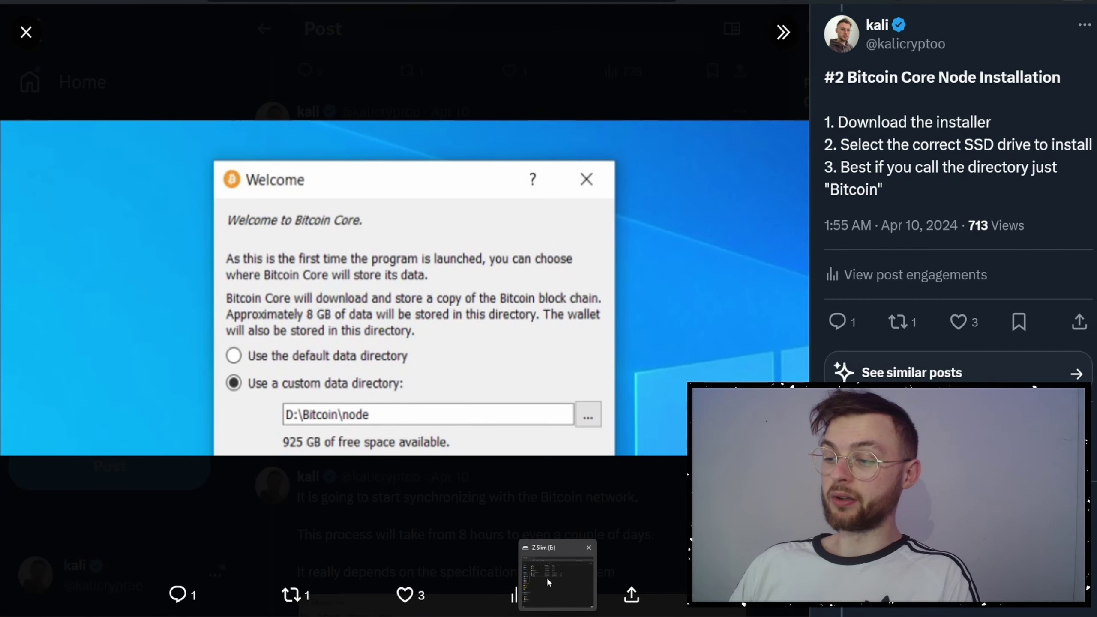
click(547, 577)
- Examine the folders and files on the Z Slim (E:) drive beside the installer image, especially the Bitcoin folder
drag(356, 188, 422, 153)
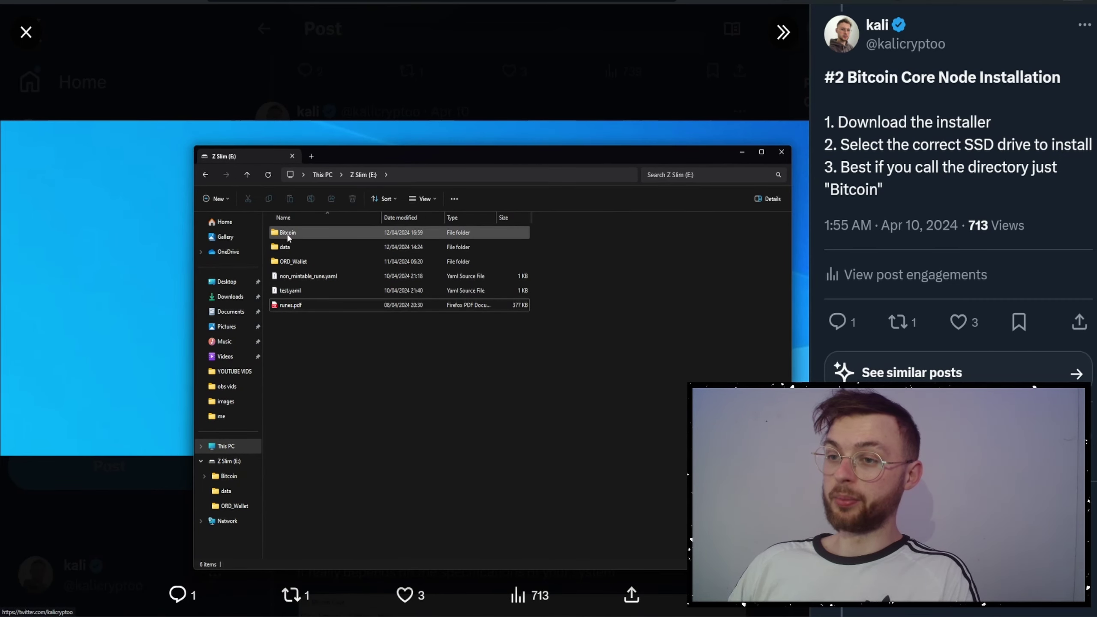
mouse_move(534, 242)
mouse_down()
mouse_move(531, 276)
mouse_move(501, 322)
mouse_up()
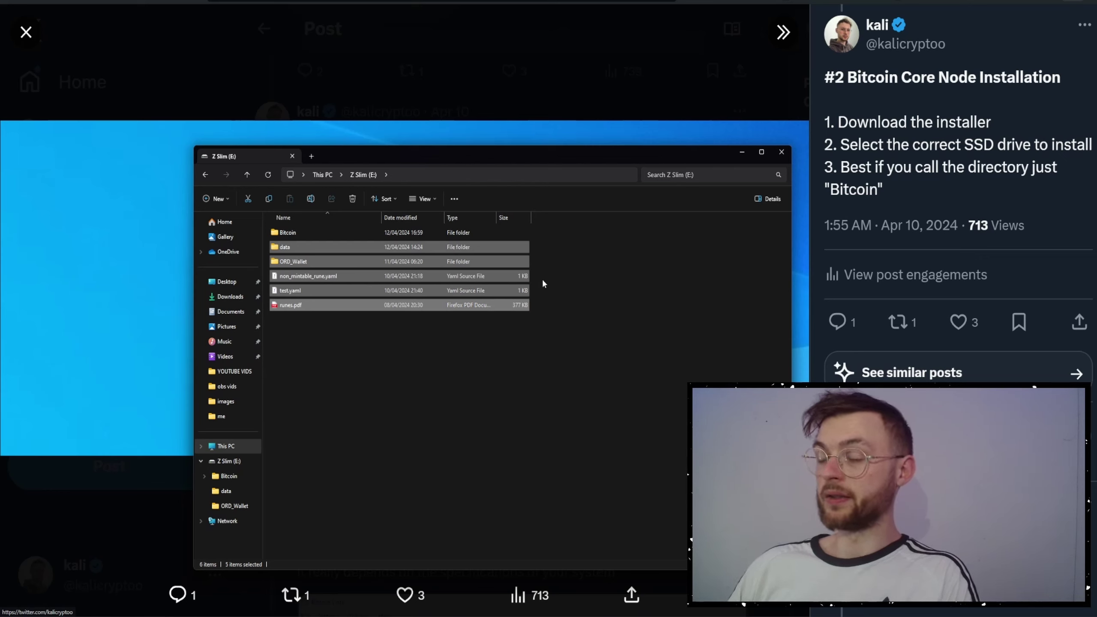
drag(543, 278, 511, 337)
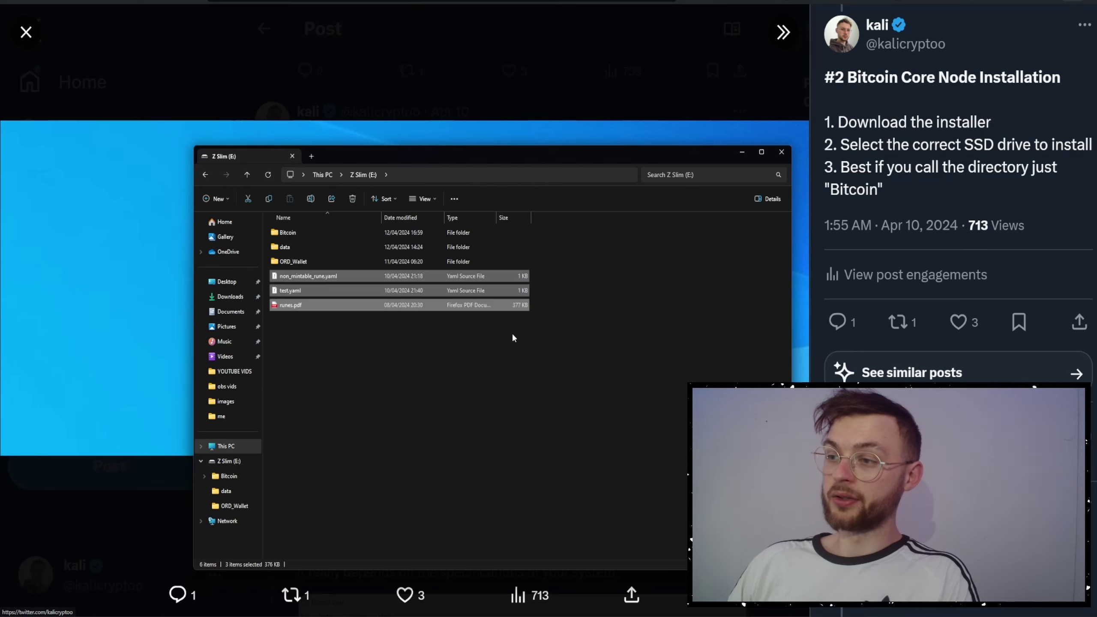
click(583, 317)
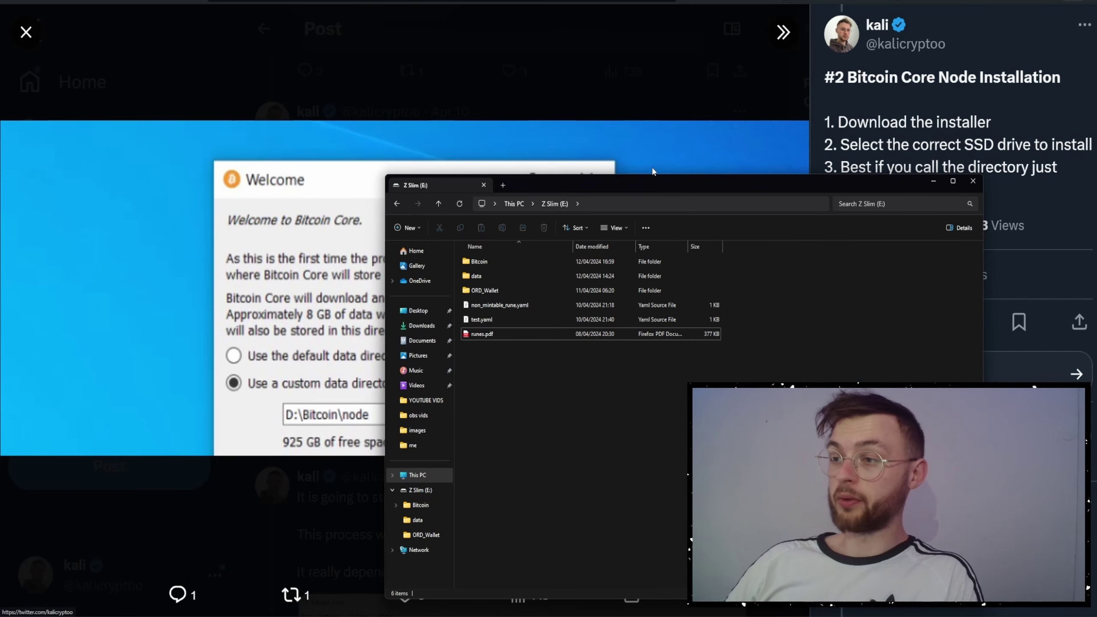
drag(671, 187, 634, 176)
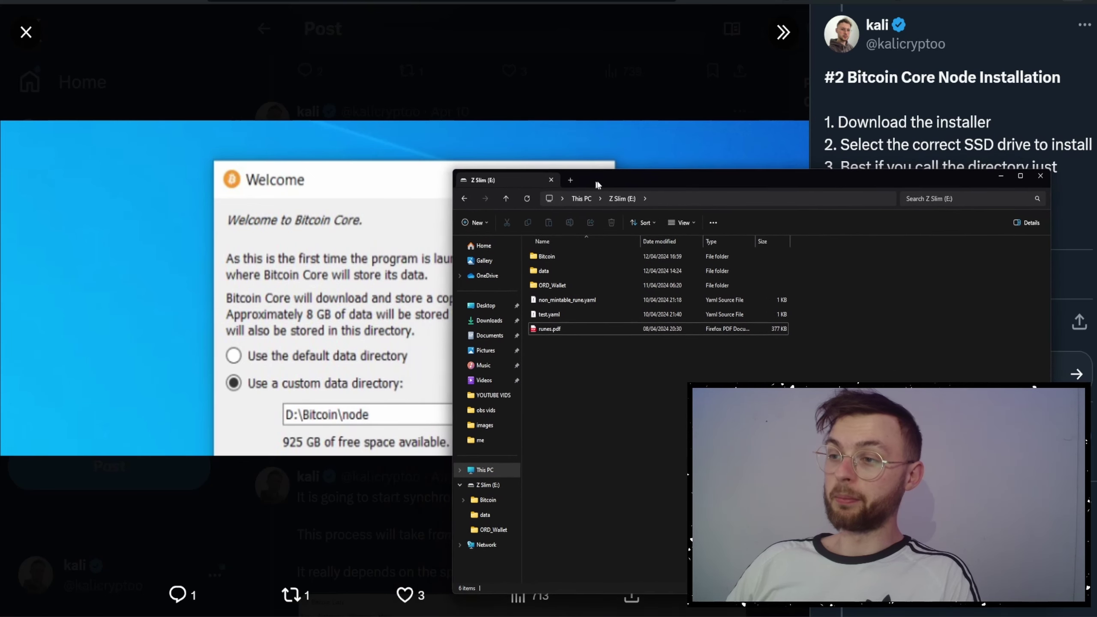
drag(598, 185, 601, 186)
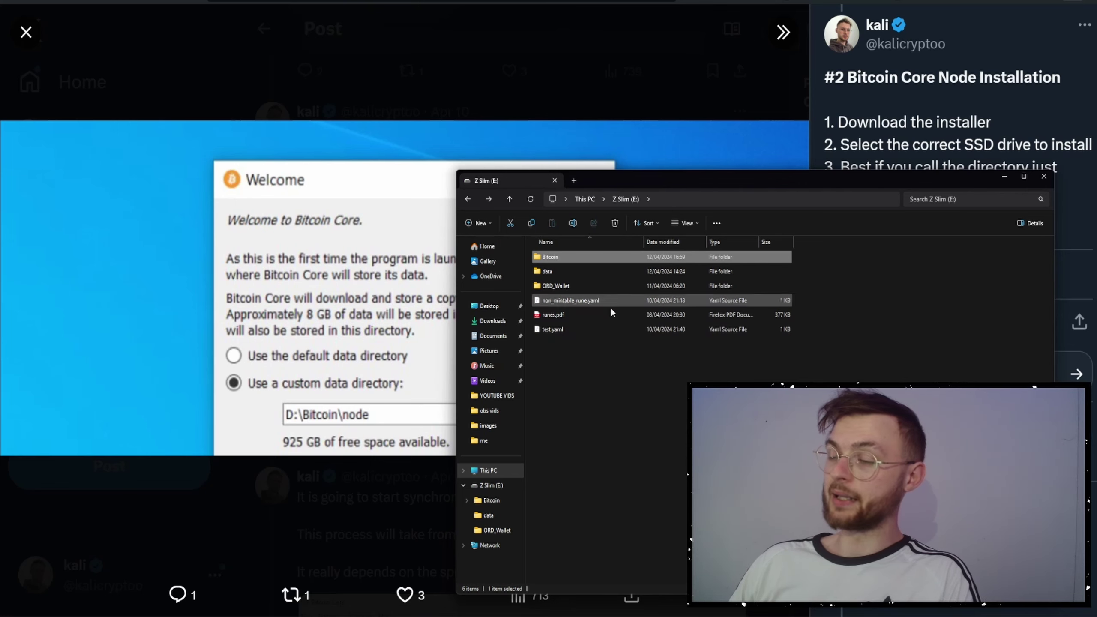
- Close the enlarged image and read the thread's posts on synchronizing with the Bitcoin network and "#3 Linking Bitcoin node"
click(357, 351)
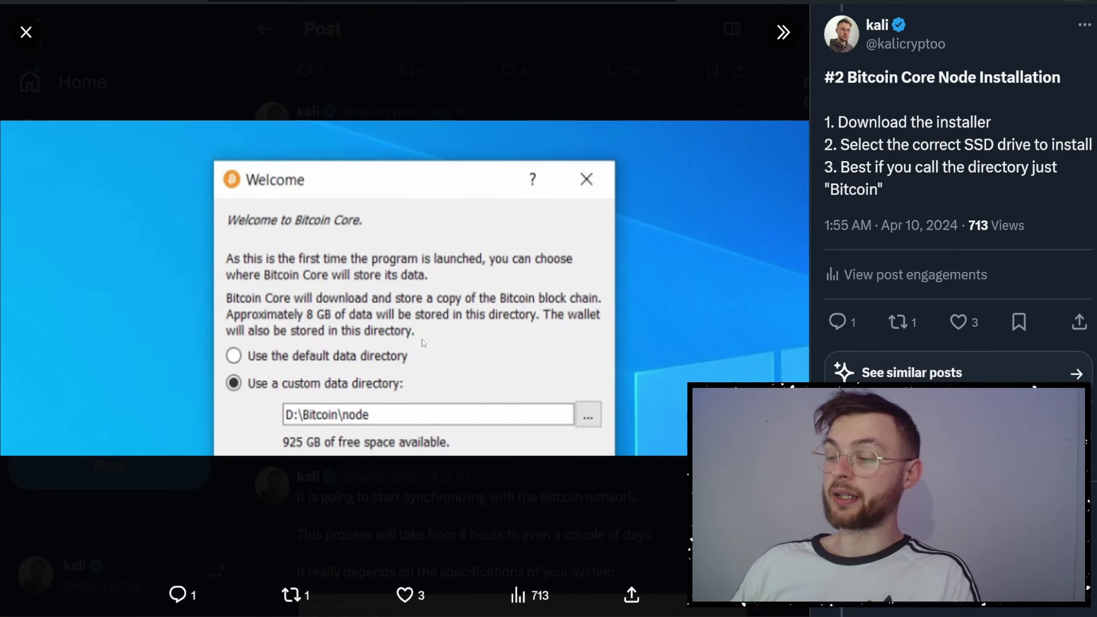
key(Escape)
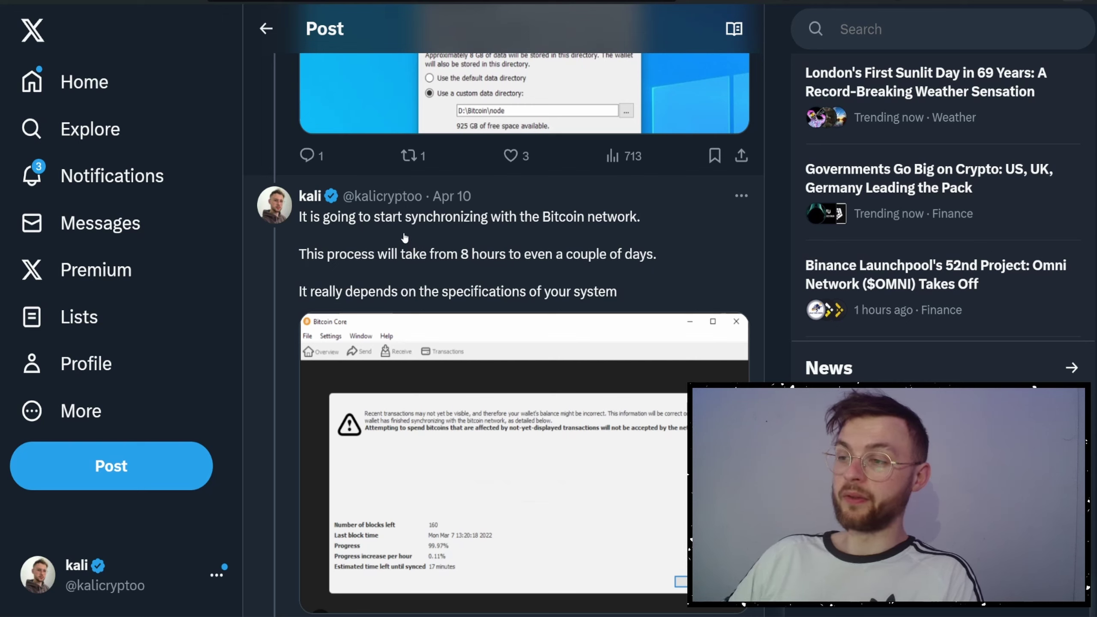
scroll(404, 238, down, 1)
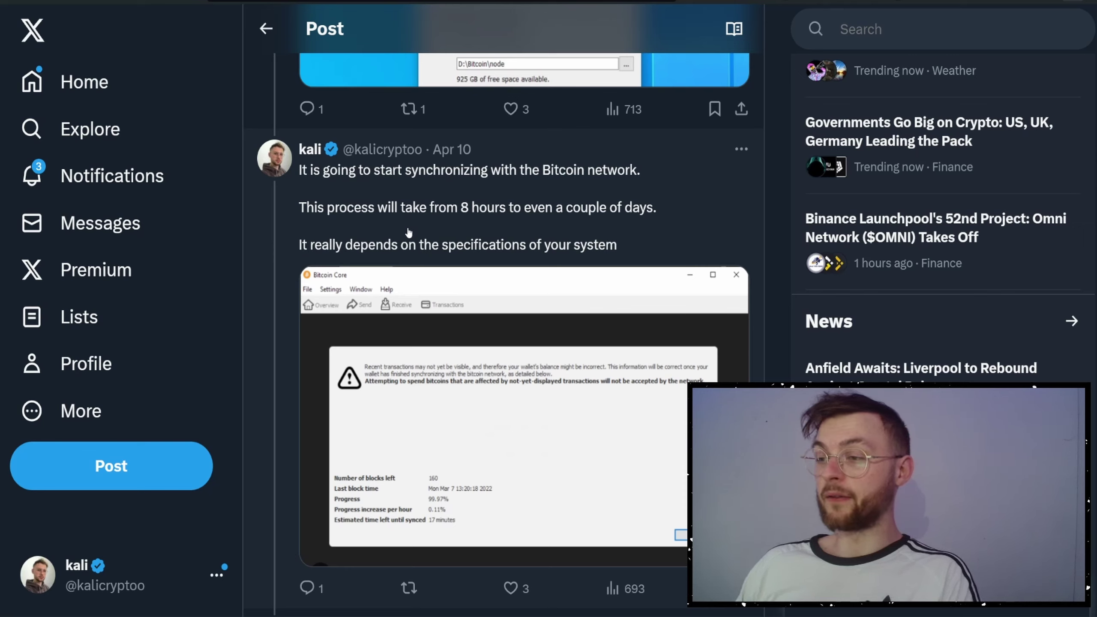
scroll(408, 233, down, 1)
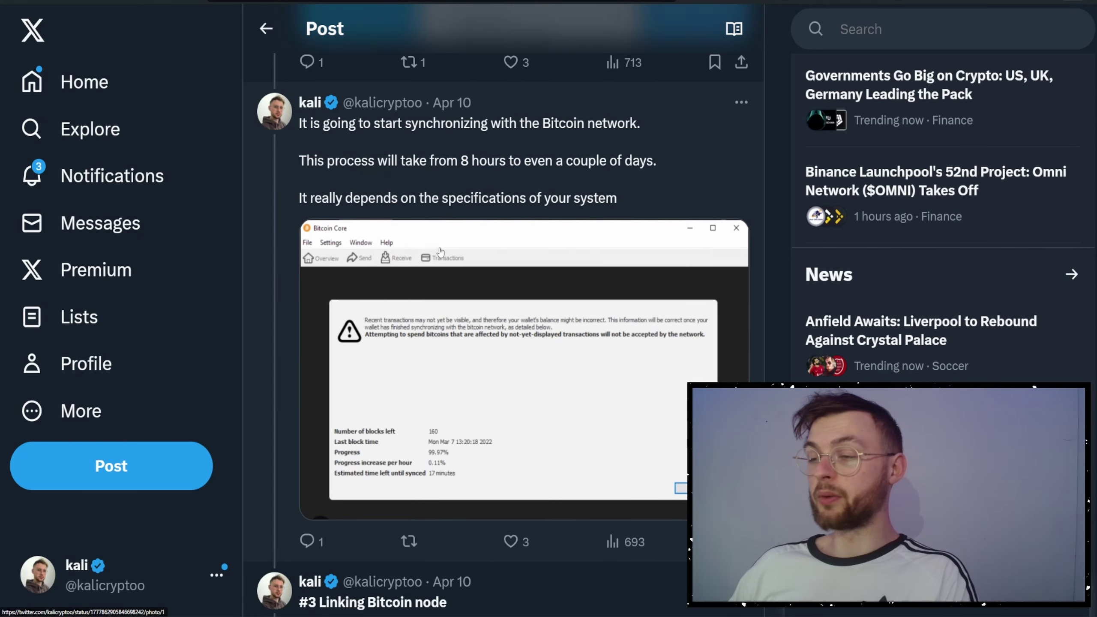
scroll(642, 307, down, 9)
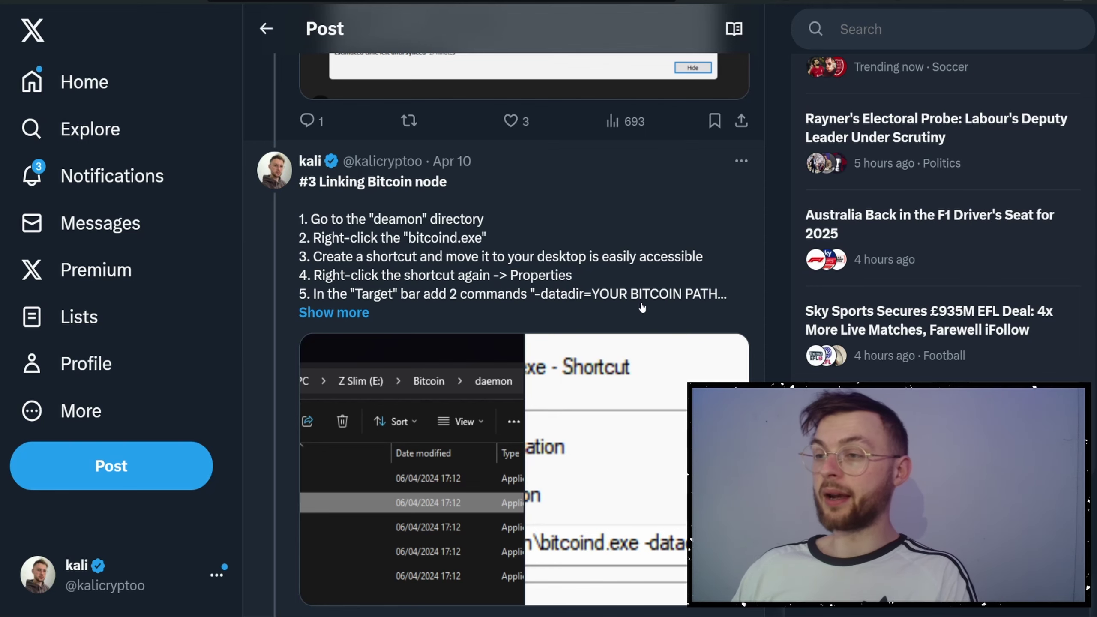
scroll(545, 326, up, 3)
scroll(519, 296, up, 6)
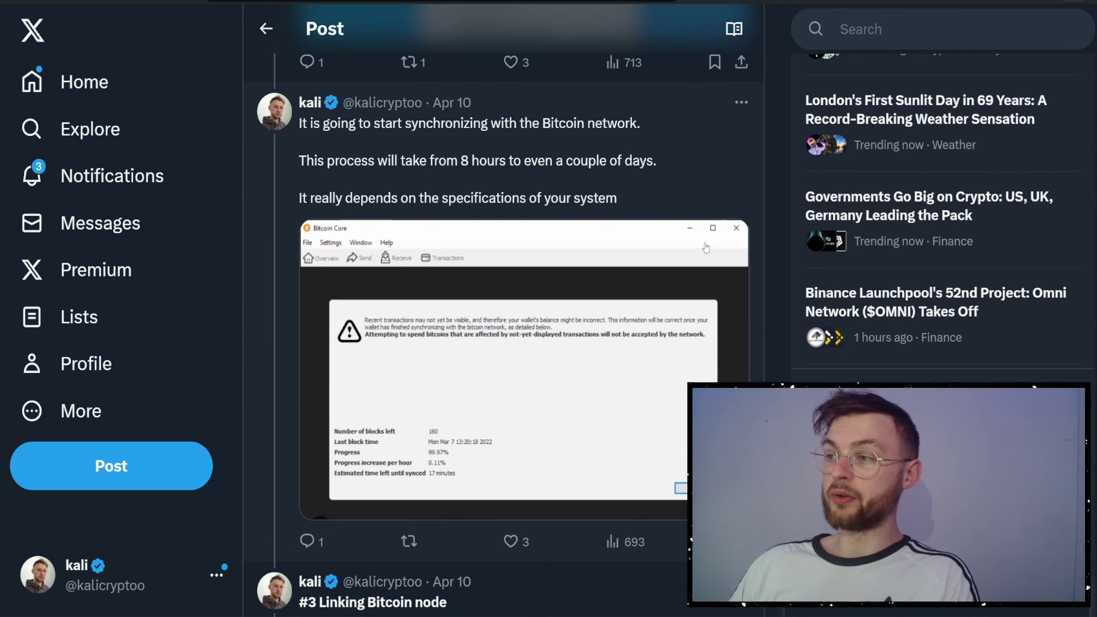
scroll(733, 231, down, 7)
scroll(710, 153, up, 5)
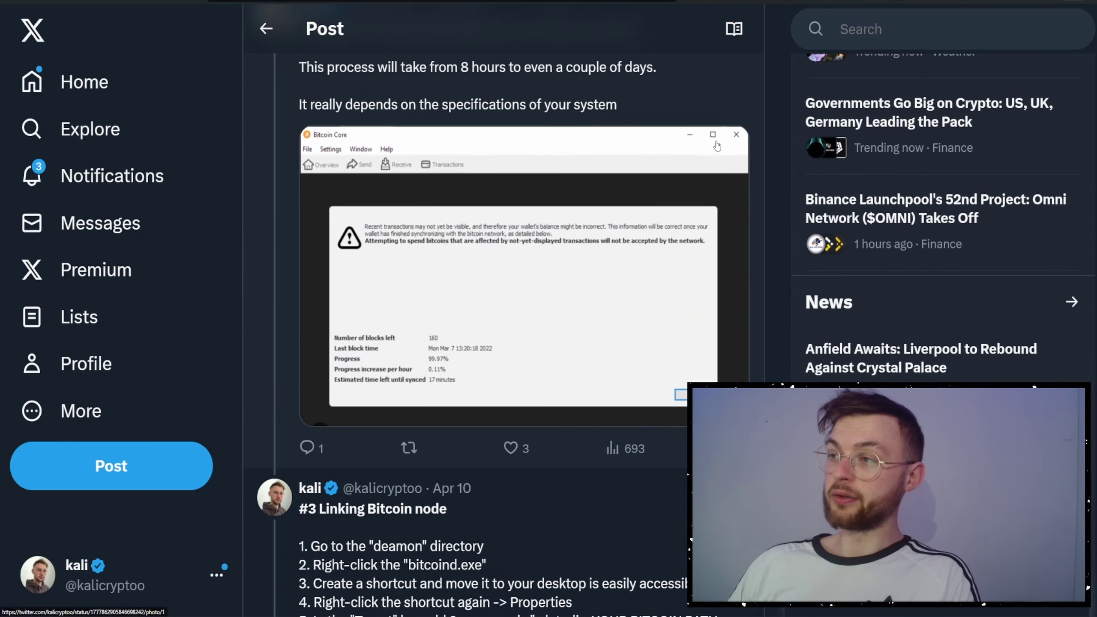
scroll(417, 378, down, 6)
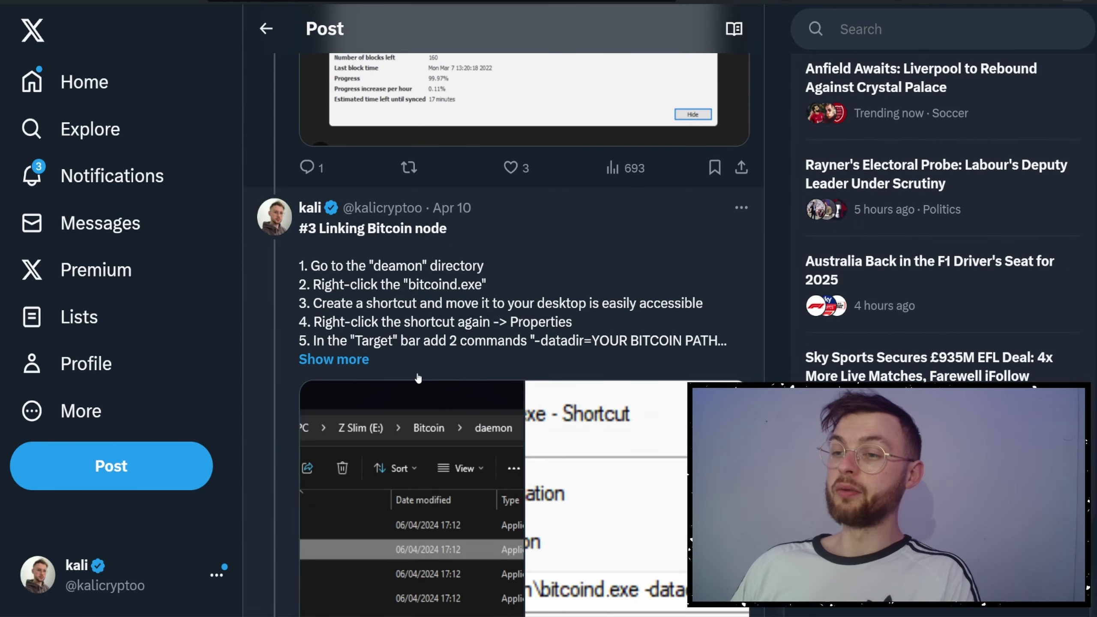
- Switch to File Explorer, place its window beside the post and open the daemon folder inside Bitcoin on the E: drive
click(86, 613)
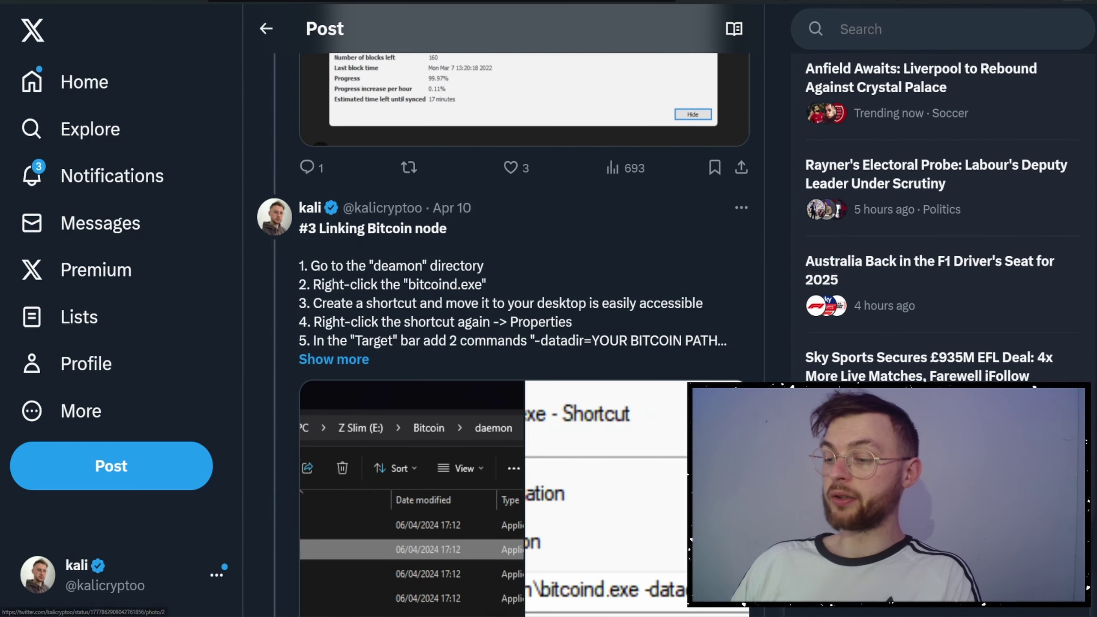
drag(626, 181, 811, 120)
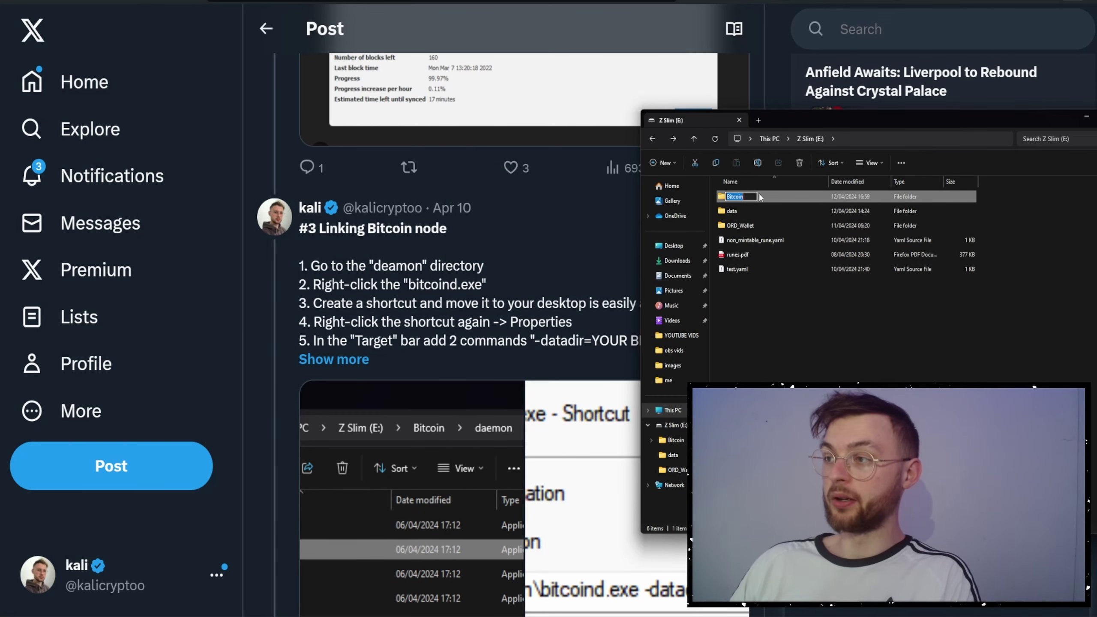
double_click(736, 197)
double_click(760, 226)
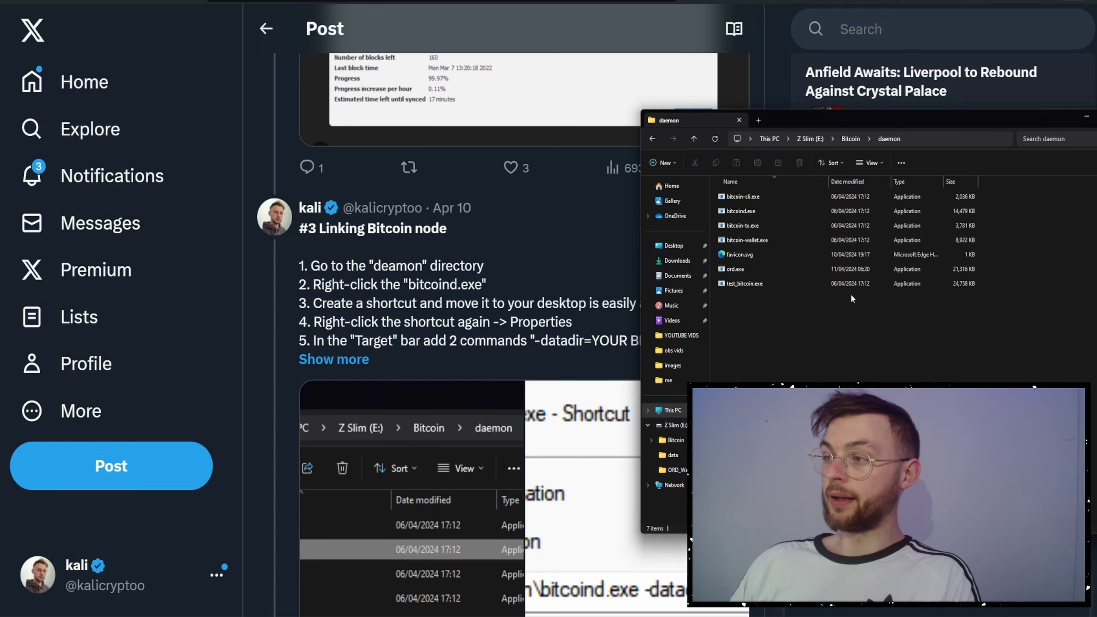
- Create a shortcut to bitcoind.exe from the daemon folder
click(739, 211)
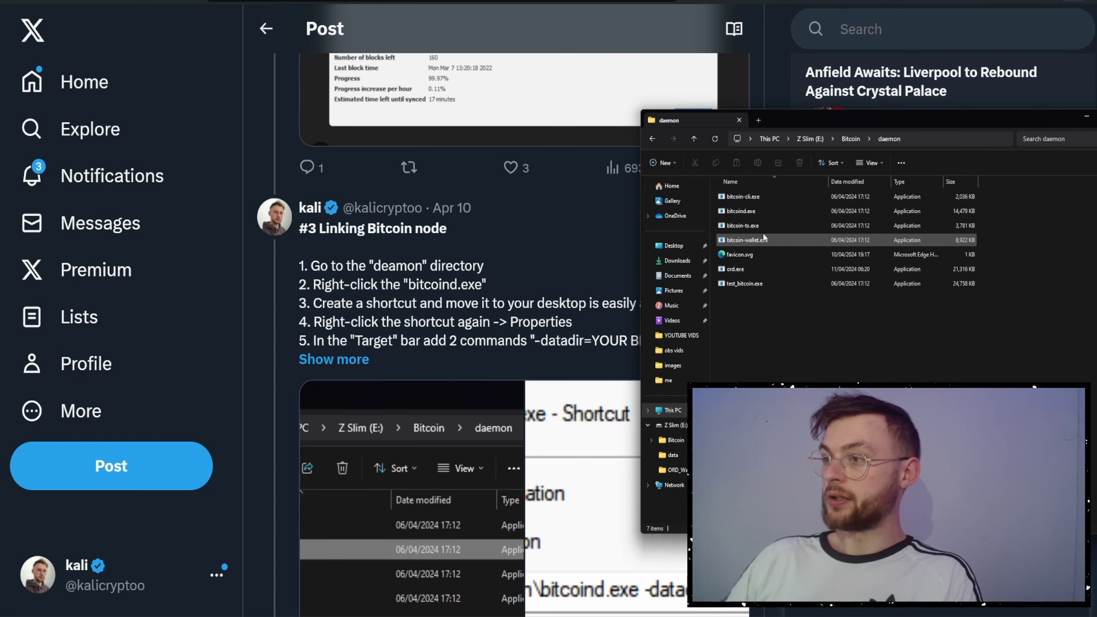
click(772, 210)
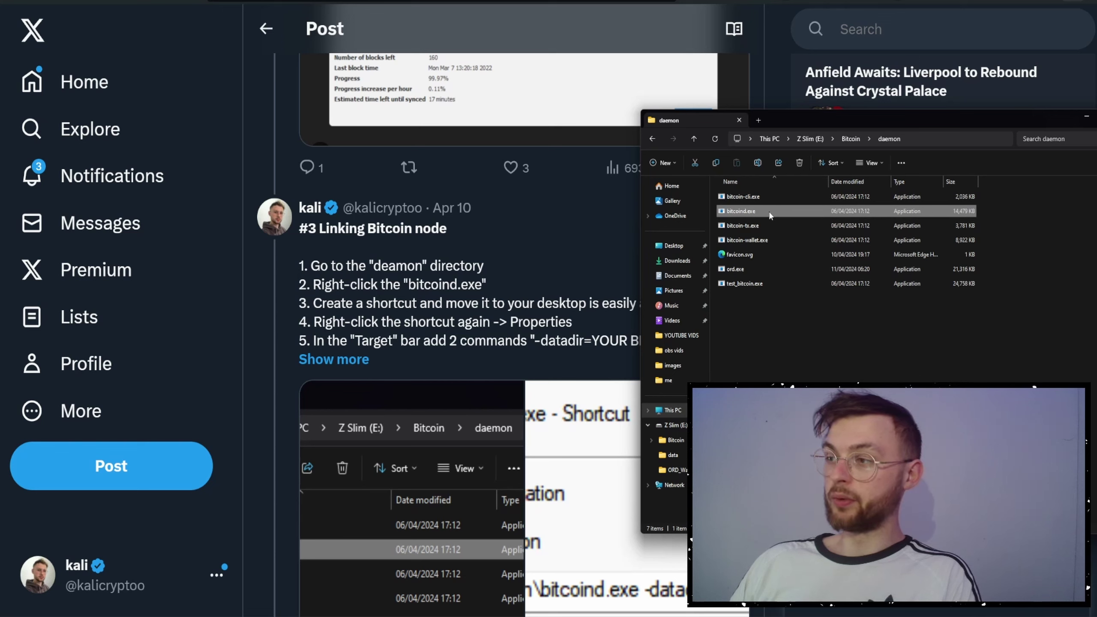
right_click(771, 213)
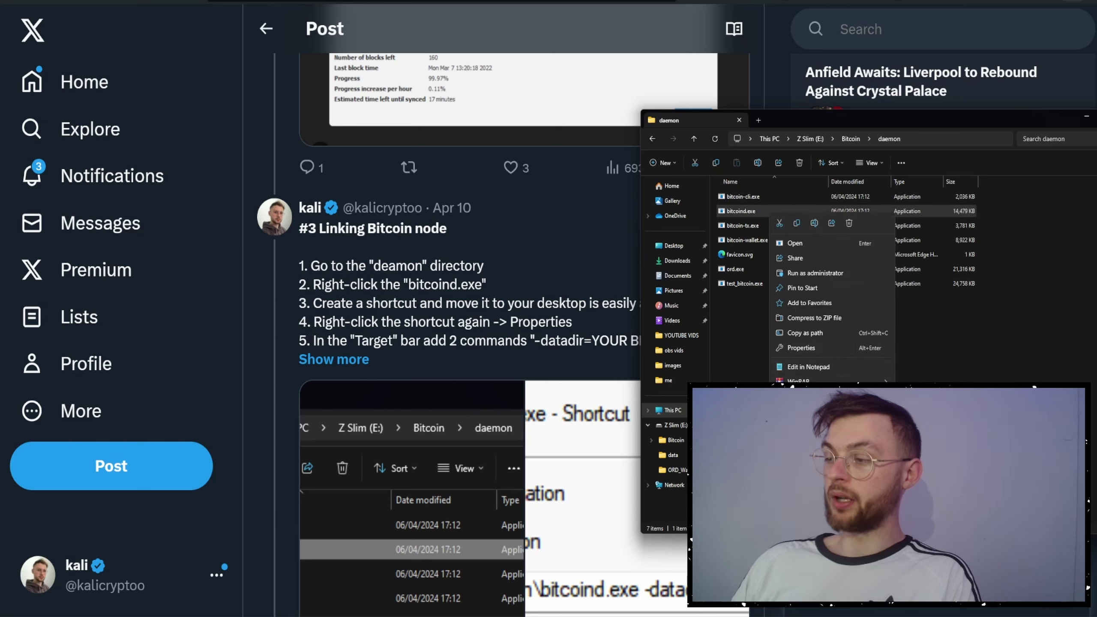
click(807, 400)
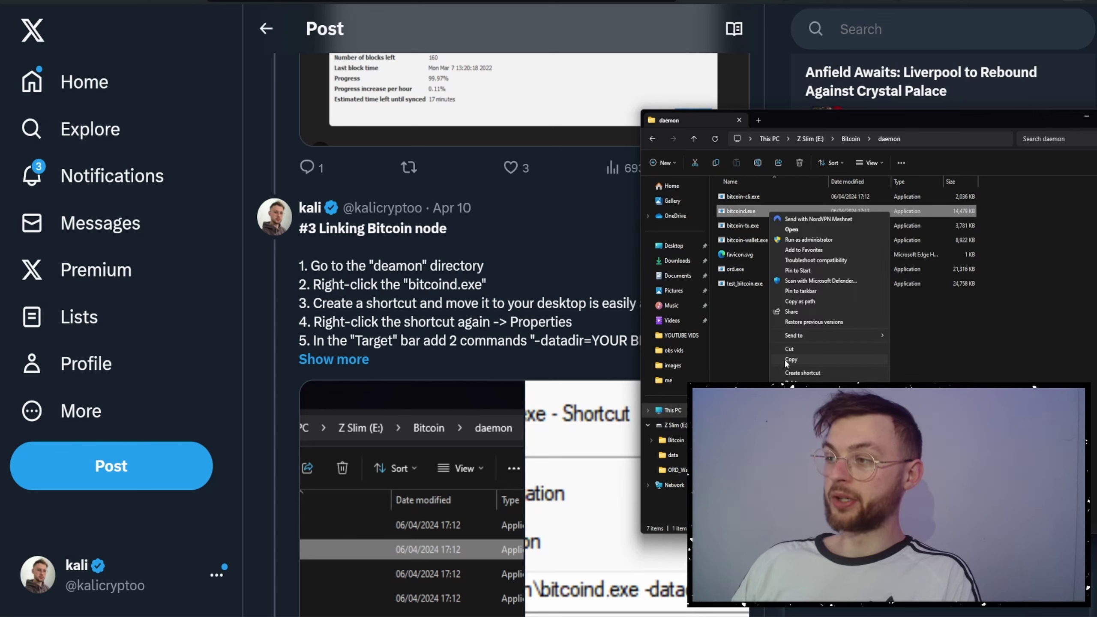
click(810, 373)
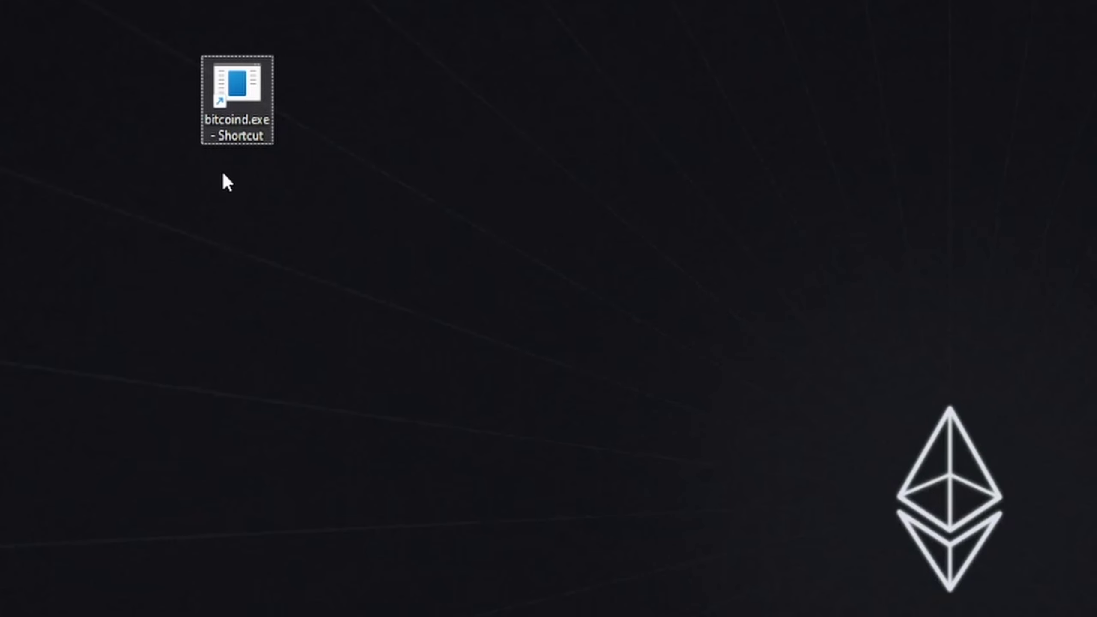
- Open the properties of the bitcoind.exe shortcut on the desktop and go to the start of its Target path
right_click(244, 107)
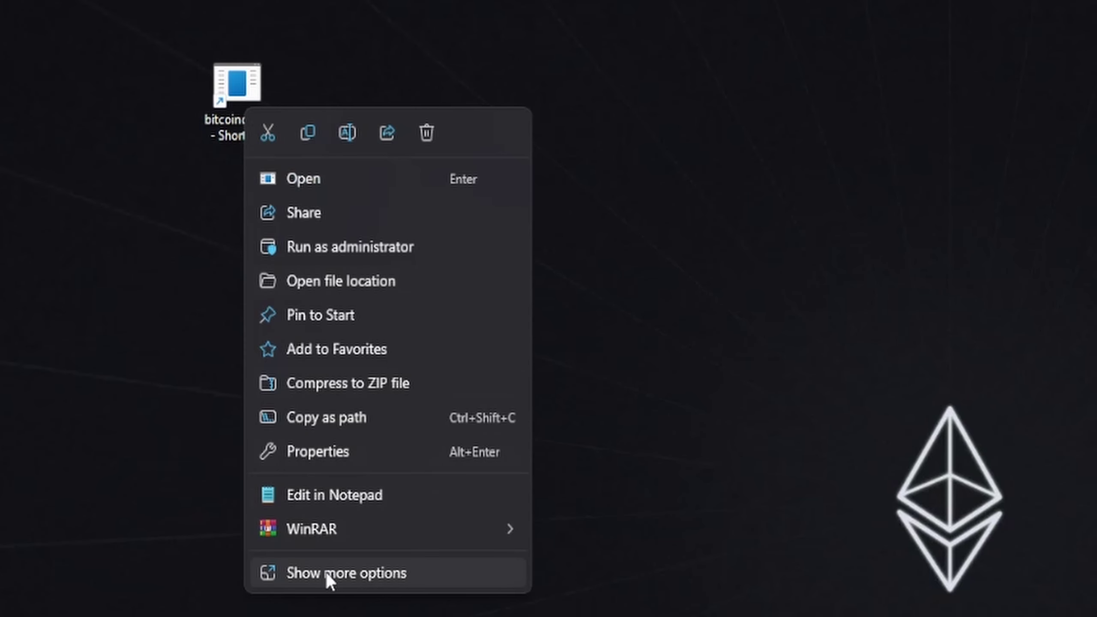
click(308, 449)
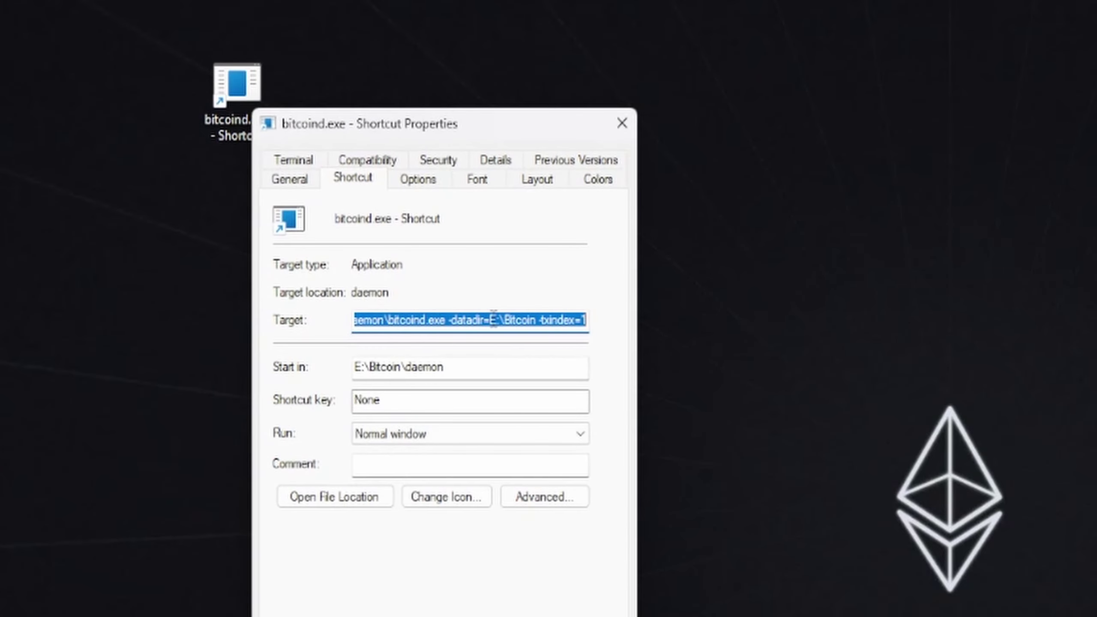
click(490, 320)
key(Home)
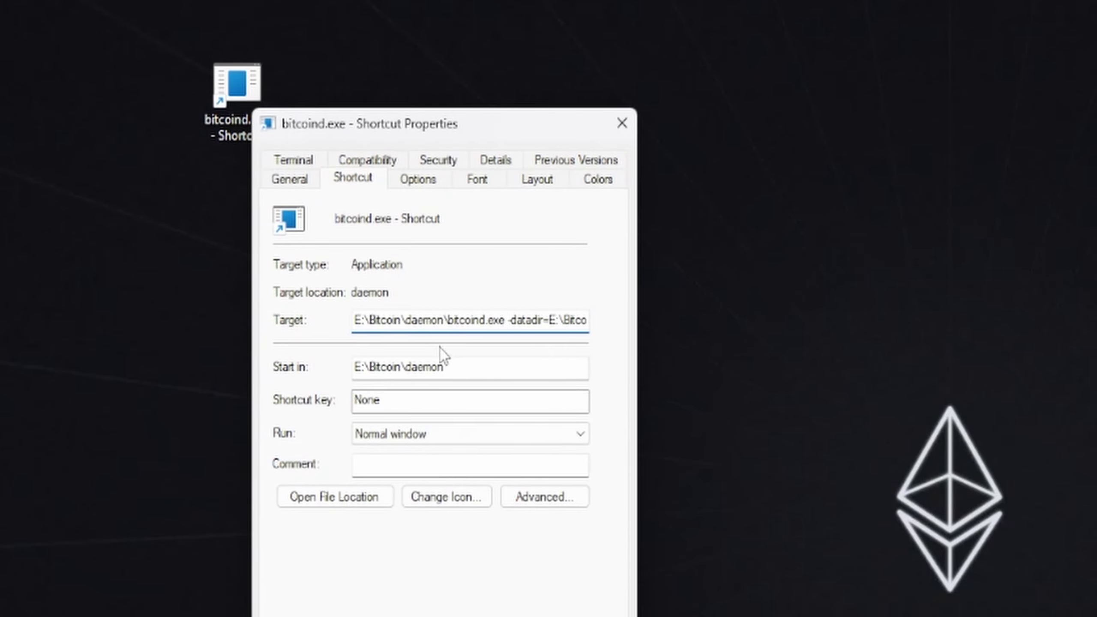
- Go through the shortcut's Target line to examine the bitcoind.exe path and the -datadir=E:\Bitcoin and -txindex=1 options
key(ctrl+Right)
key(ctrl+Right)
key(ctrl+Right)
key(ctrl+Right)
key(ctrl+Right)
key(End)
text(-txindex=1)
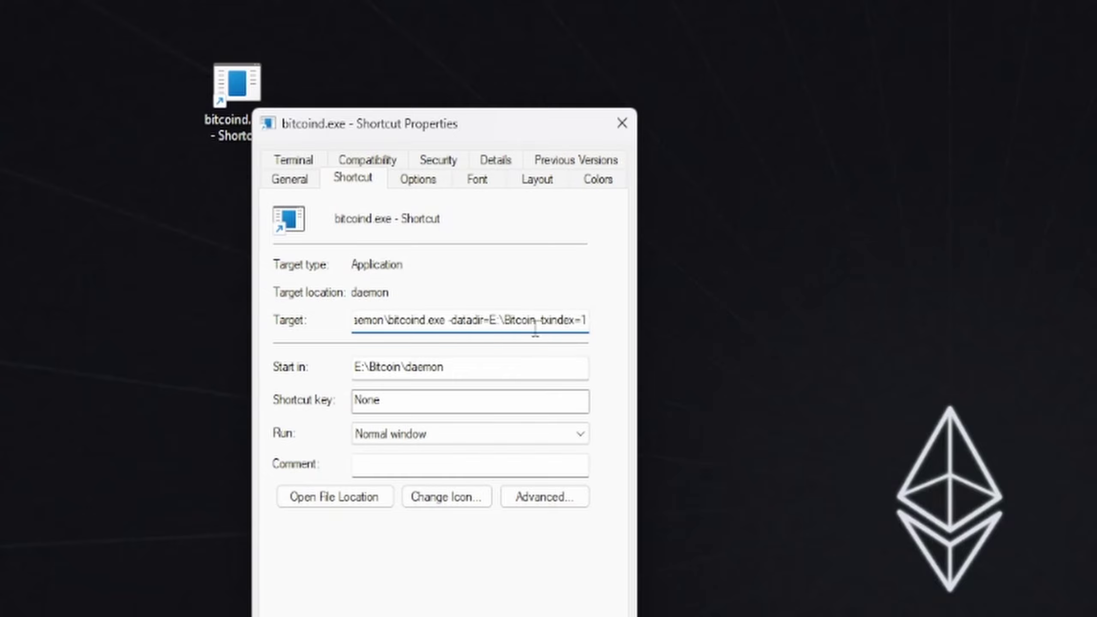
key(ctrl+Left)
key(Left)
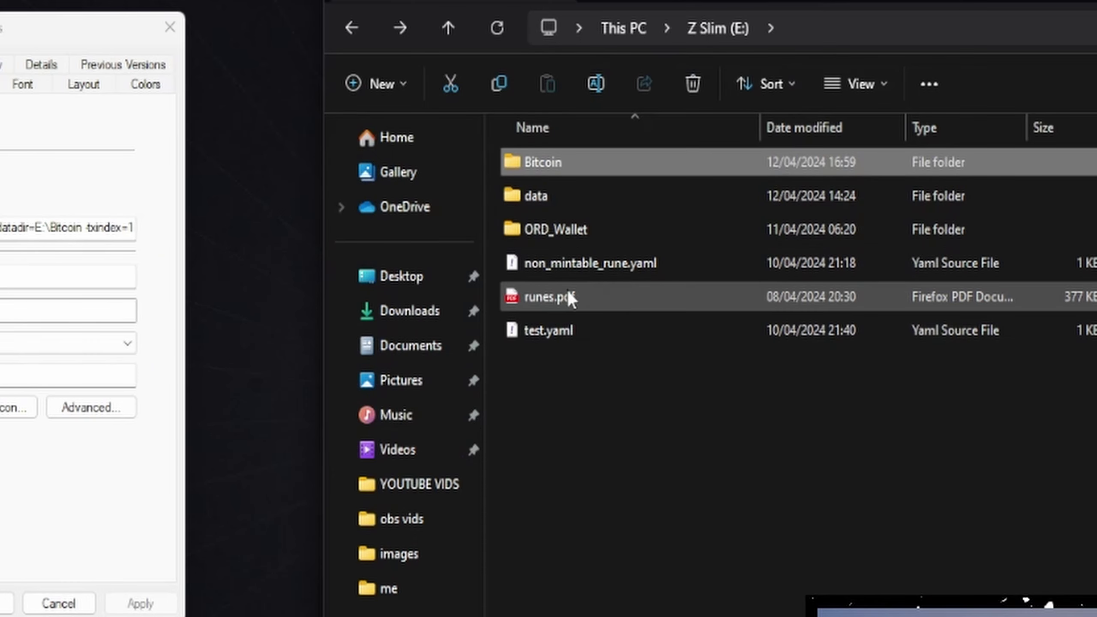
- Copy the path of the Bitcoin folder on E: and enter it as the -datadir value in the shortcut's Target: "E:\Bitcoin"
right_click(592, 163)
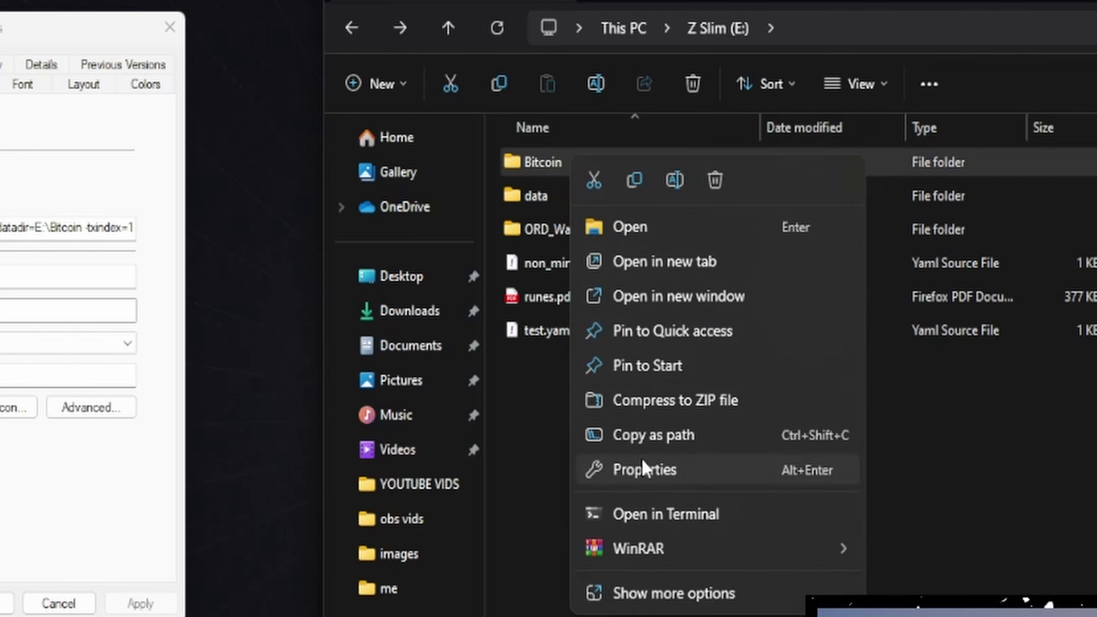
click(646, 443)
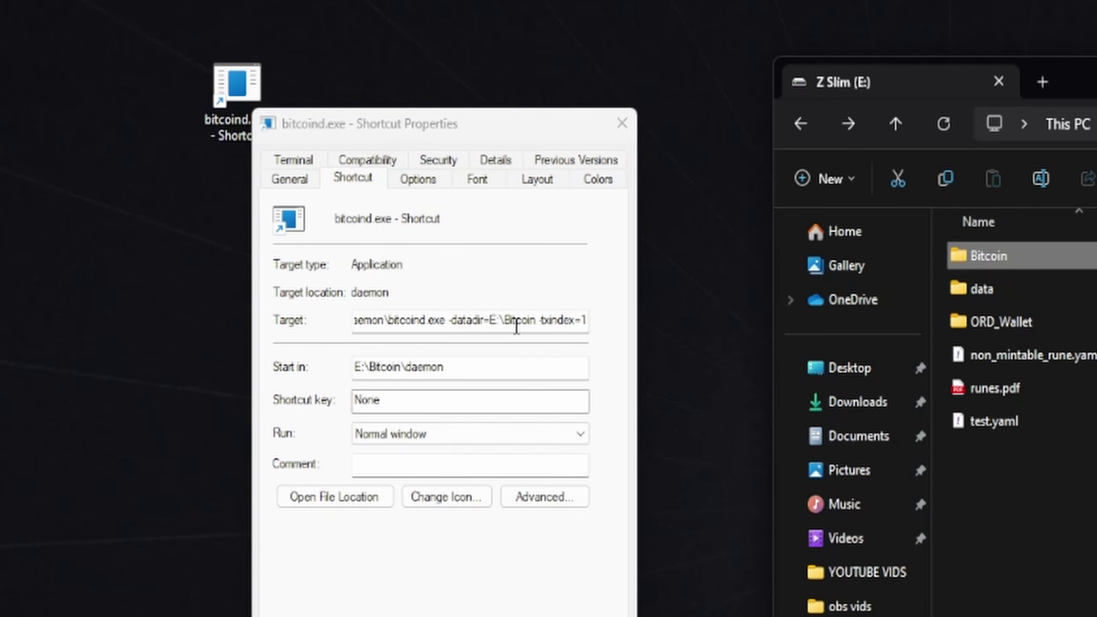
drag(490, 319, 536, 317)
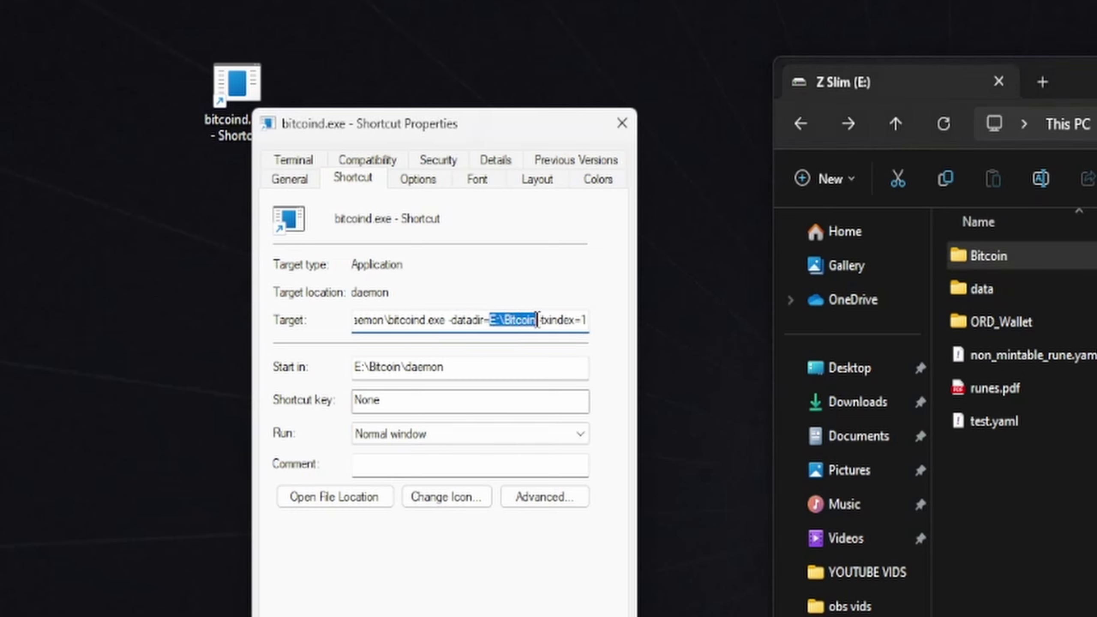
text("E:\Bitcoin")
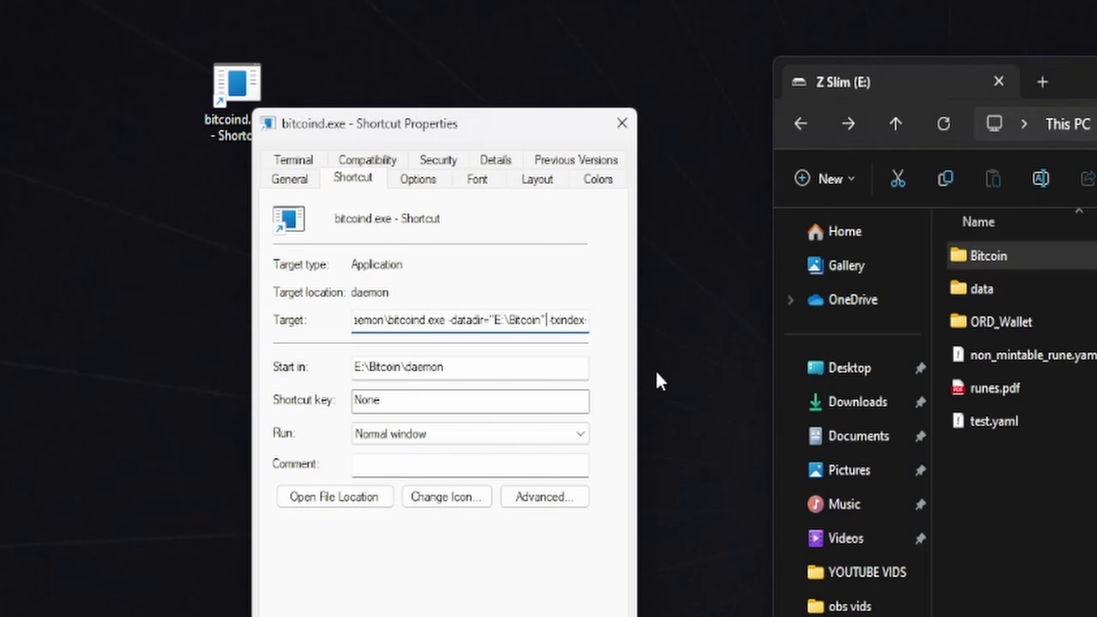
- Remove both quotation marks around the -datadir path so the Target reads -datadir=E:\Bitcoin -txindex=1
key(BackSpace)
key(Left)
key(Left)
key(Left)
key(Left)
key(Left)
key(Left)
key(Left)
key(Left)
key(Left)
key(Left)
key(BackSpace)
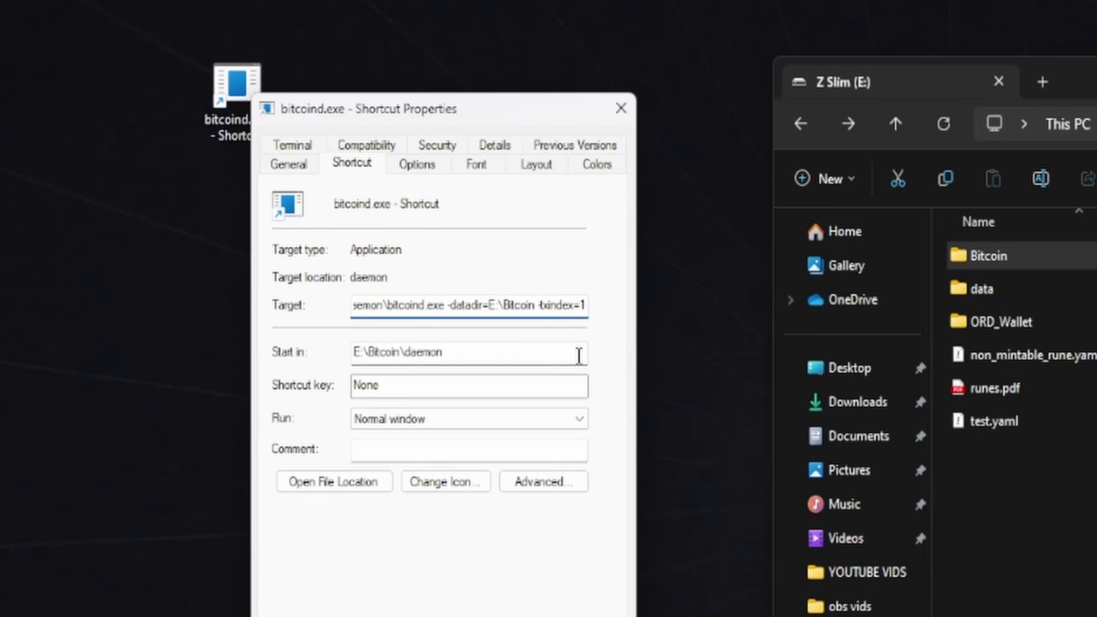
key(End)
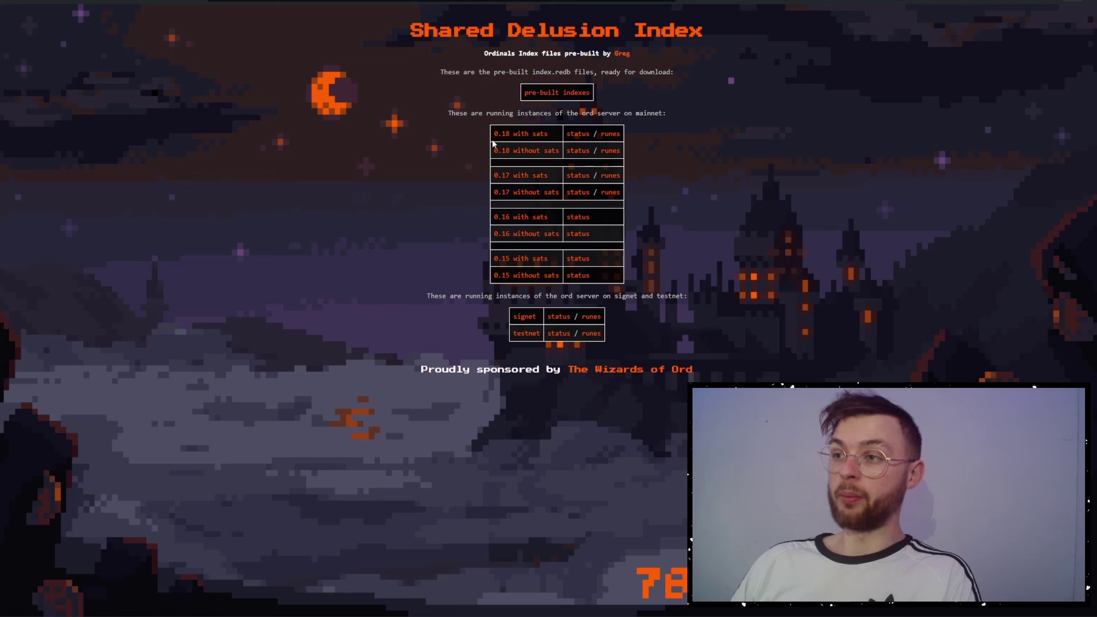
- Open the pre-built indexes from the Shared Delusion Index page and go to the 0.18 folder
click(529, 95)
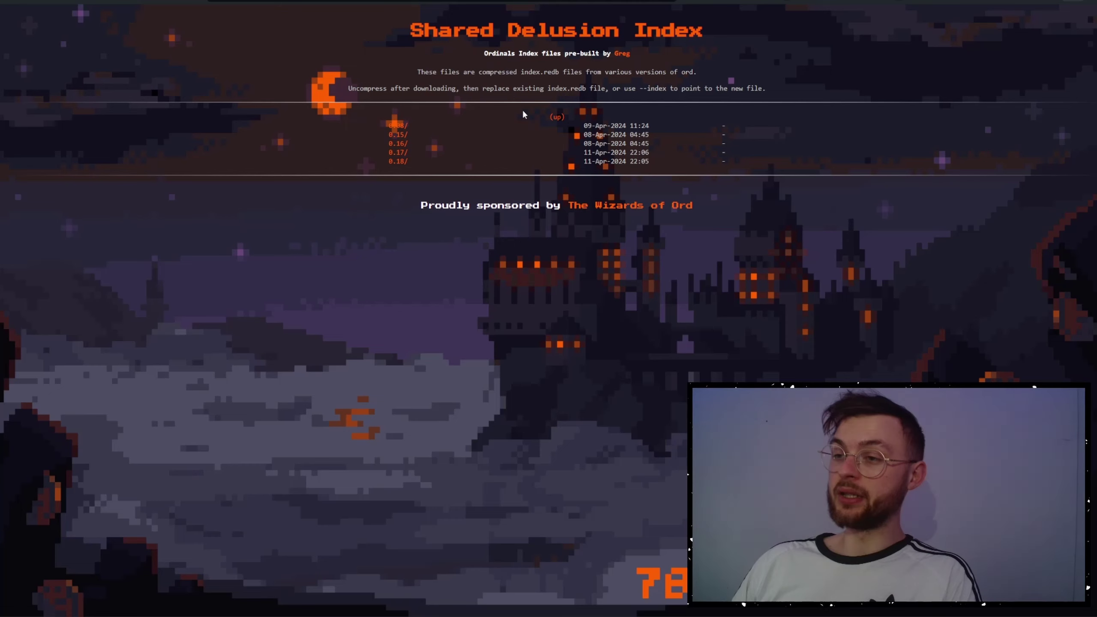
click(396, 164)
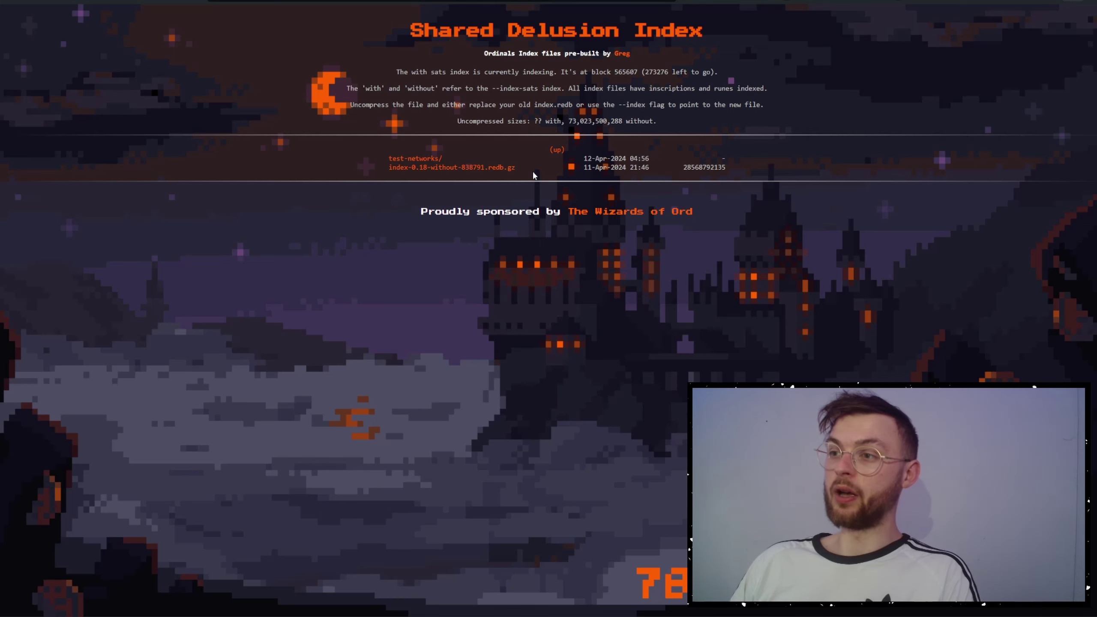
- Switch to File Explorer, examine the index.redb file in the data folder on E:, and return to the drive's root
key(alt+Tab)
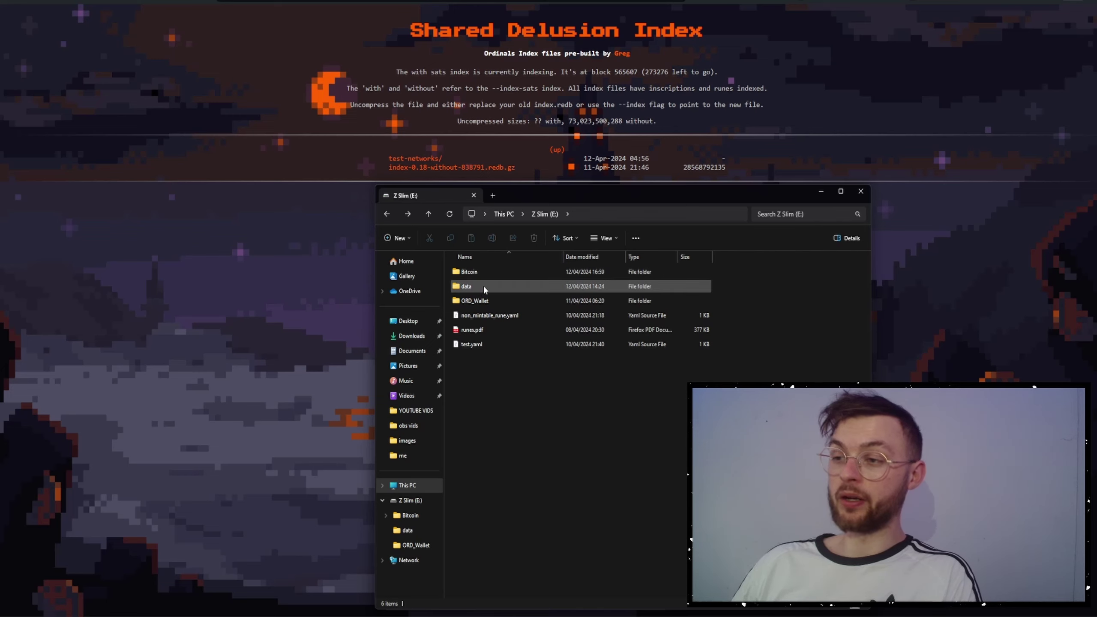
mouse_move(484, 289)
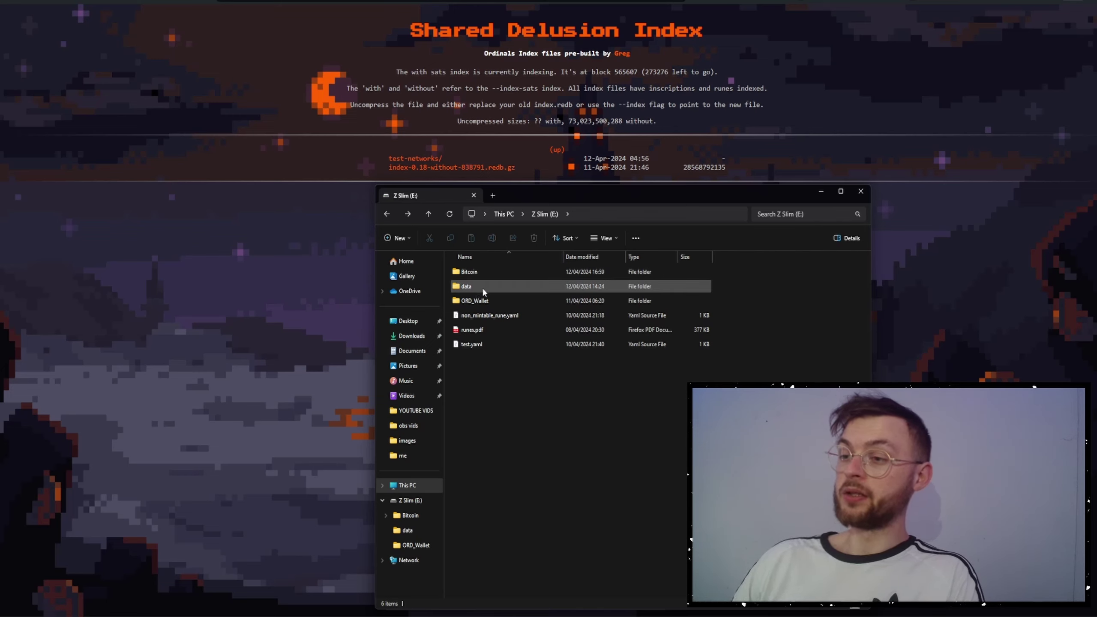
double_click(482, 286)
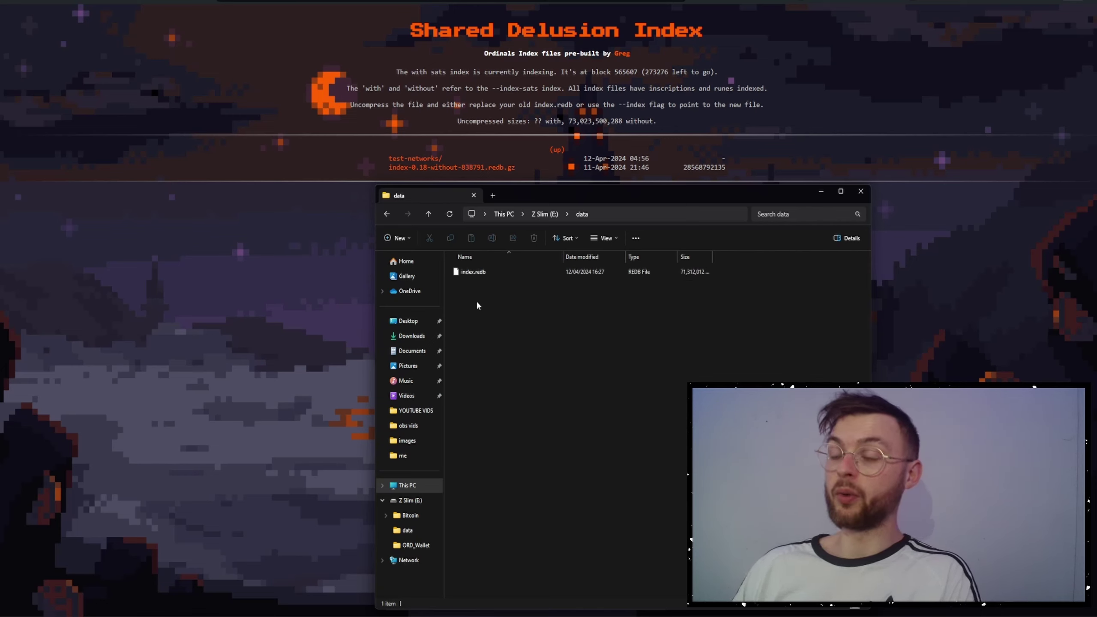
click(387, 214)
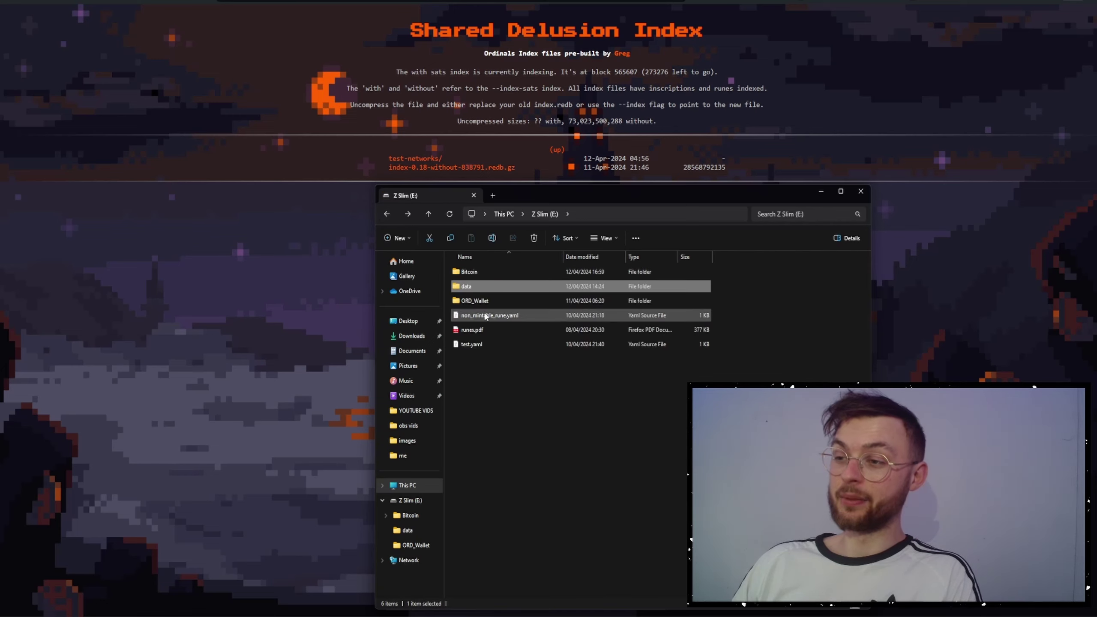
click(493, 372)
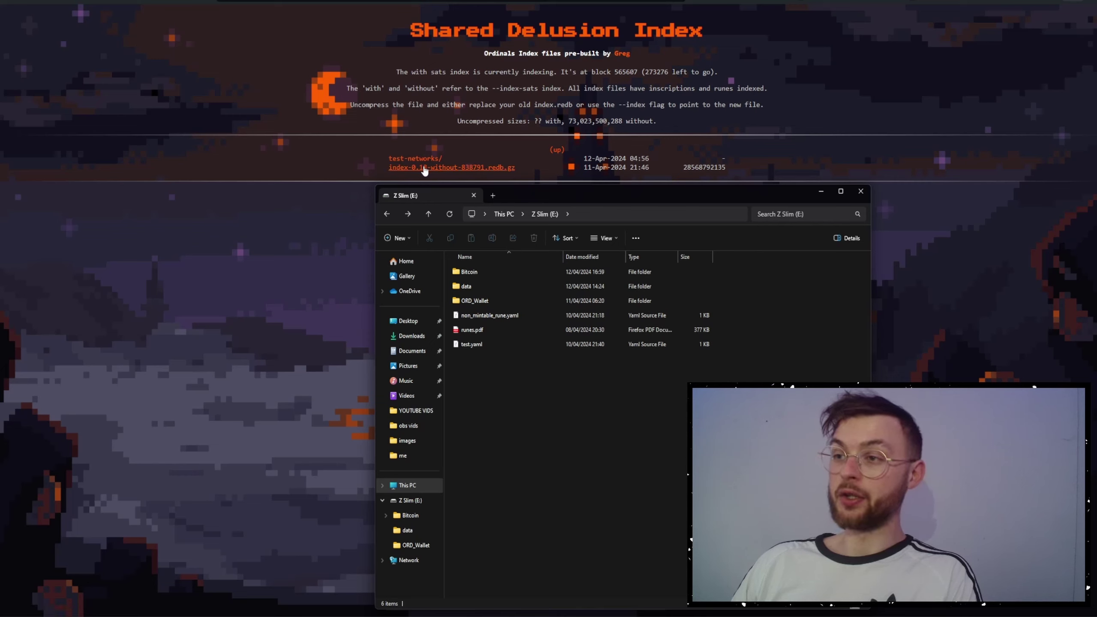
double_click(478, 286)
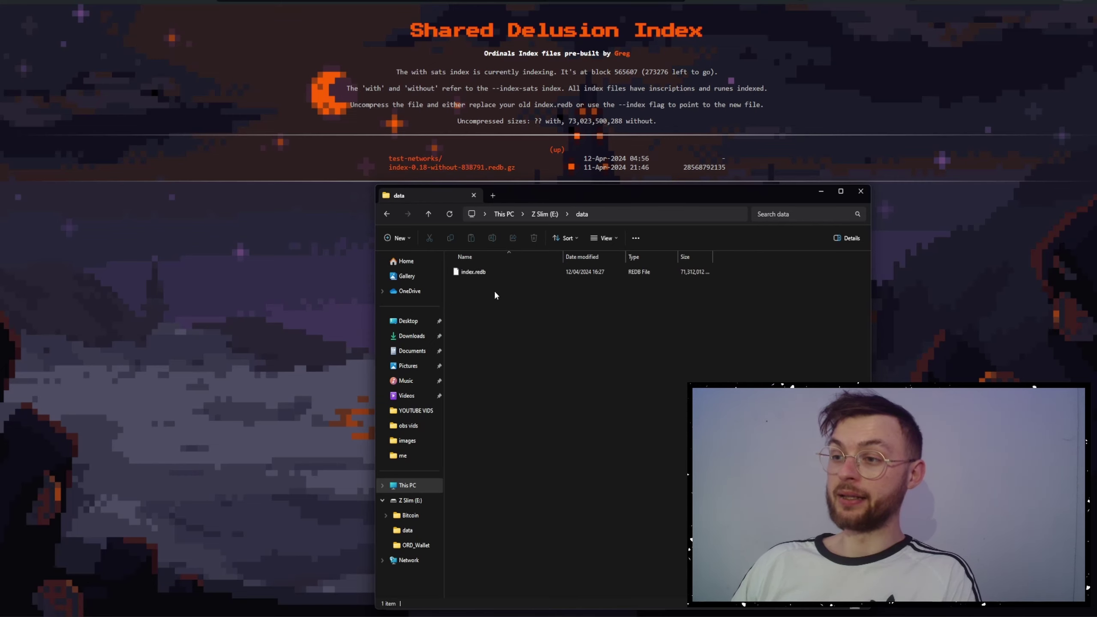
click(387, 214)
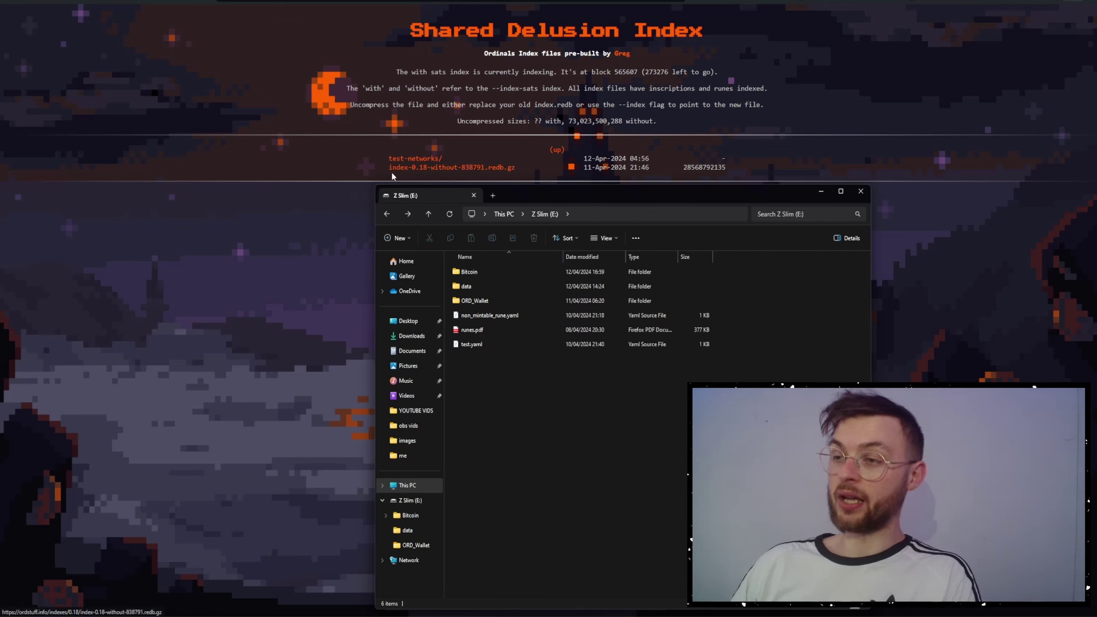
double_click(484, 288)
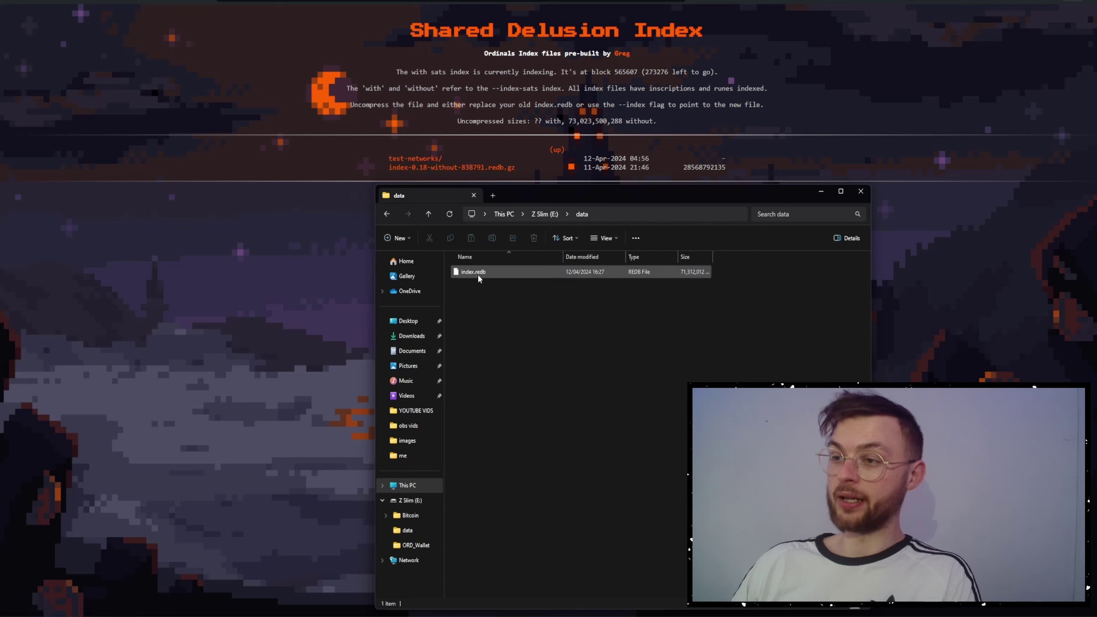
mouse_move(477, 274)
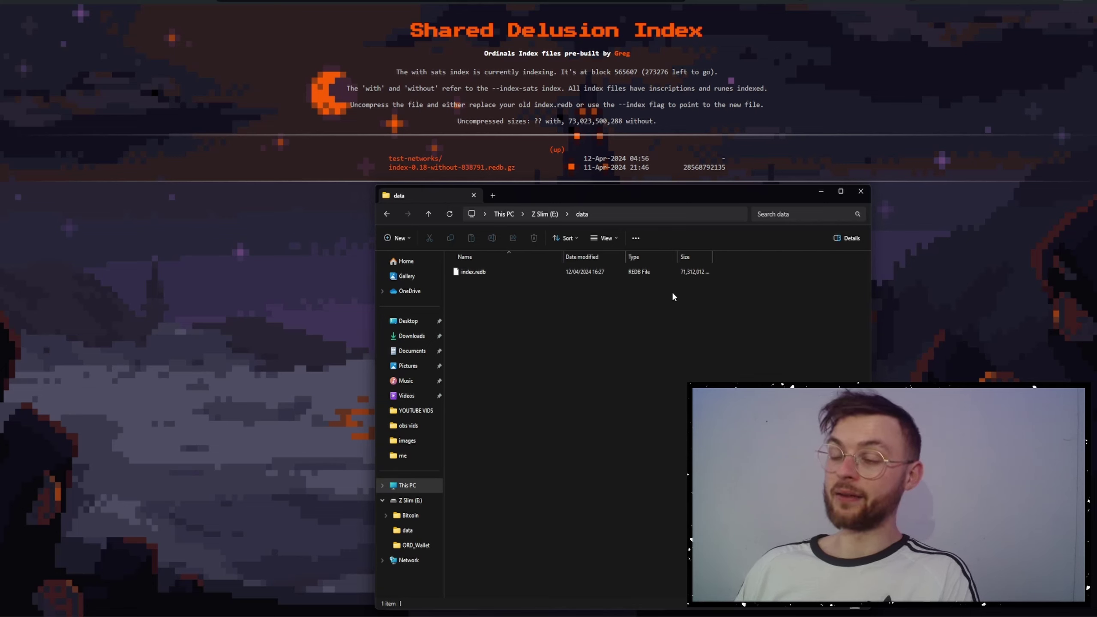
key(alt+Left)
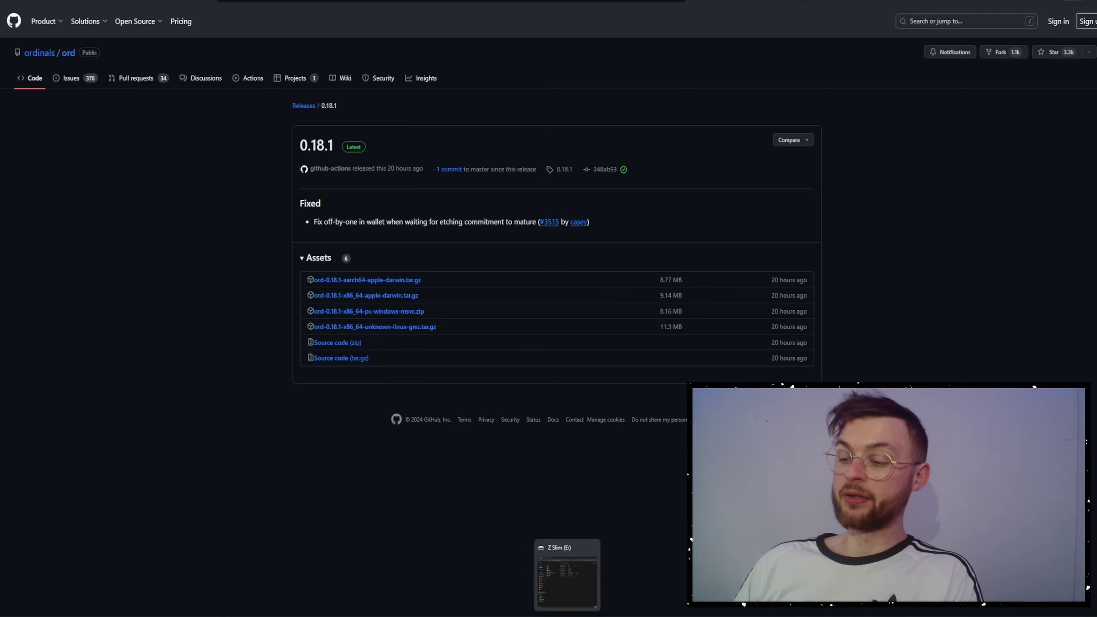
- Place File Explorer beside the ord 0.18.1 release assets and examine the contents of the ORD_Wallet folder on E:
click(567, 614)
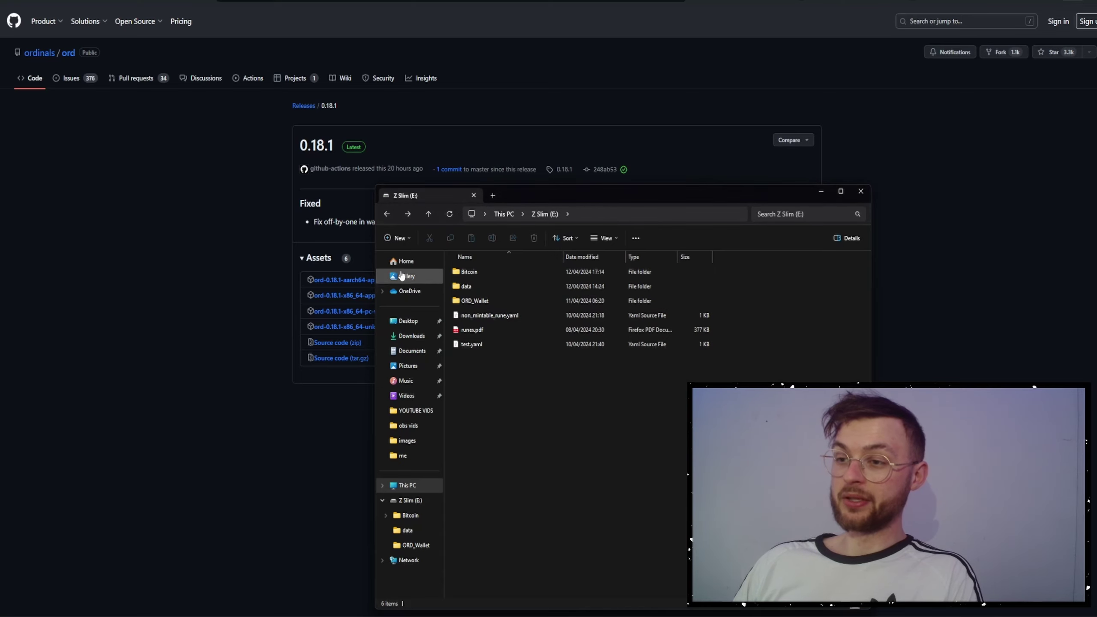
drag(614, 199, 687, 196)
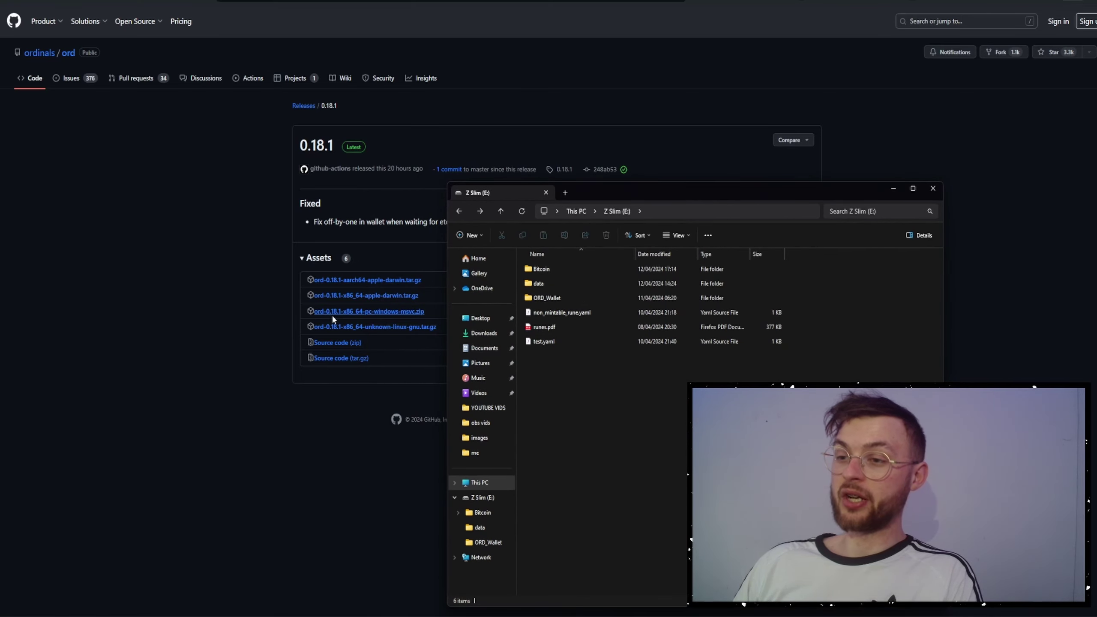
double_click(564, 299)
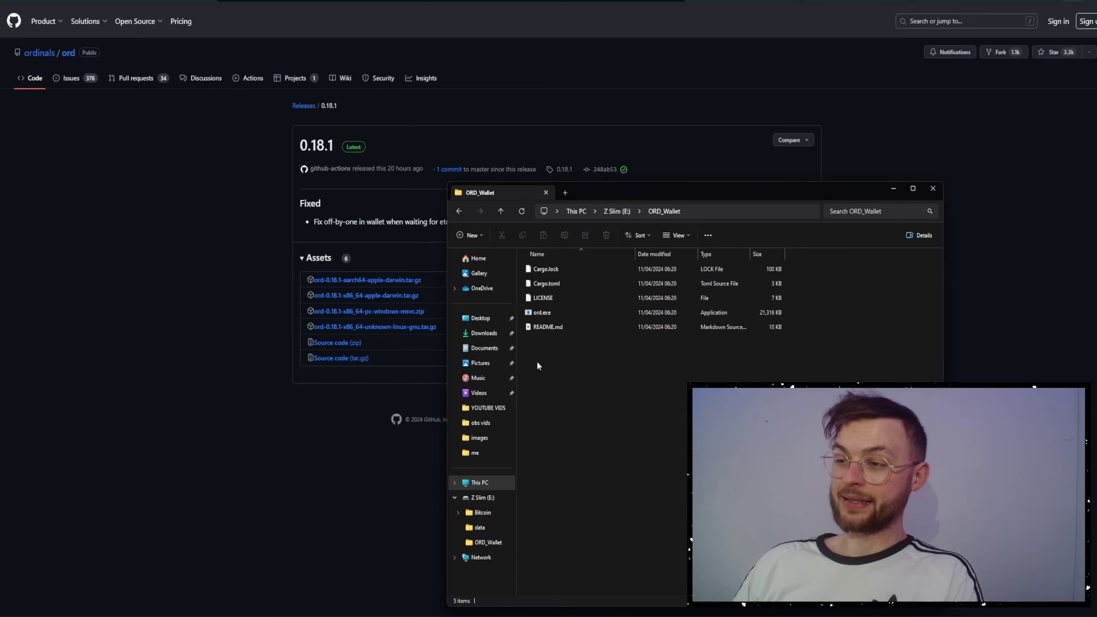
click(460, 212)
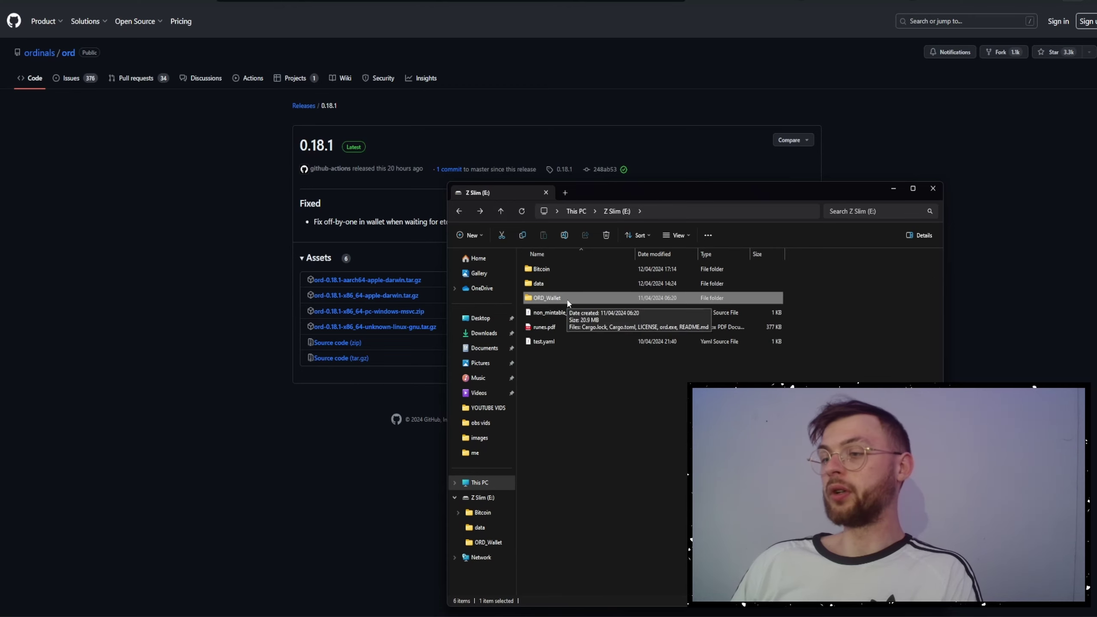
click(555, 302)
double_click(594, 299)
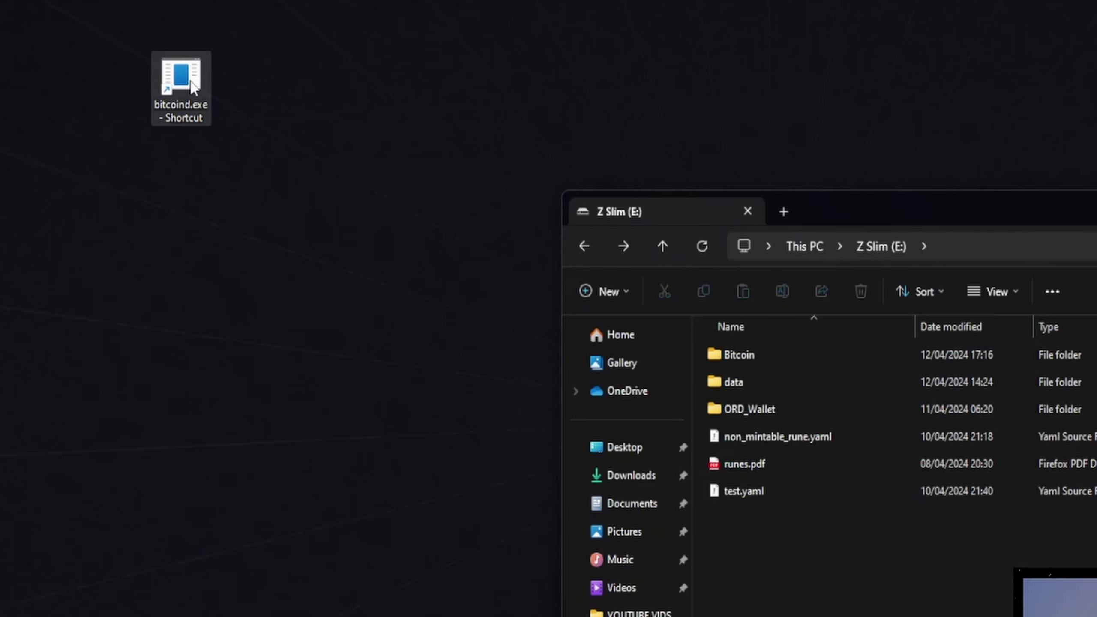
- Start the Bitcoin node from the bitcoind.exe desktop shortcut and compare its block height with the latest block on mempool.space
double_click(193, 89)
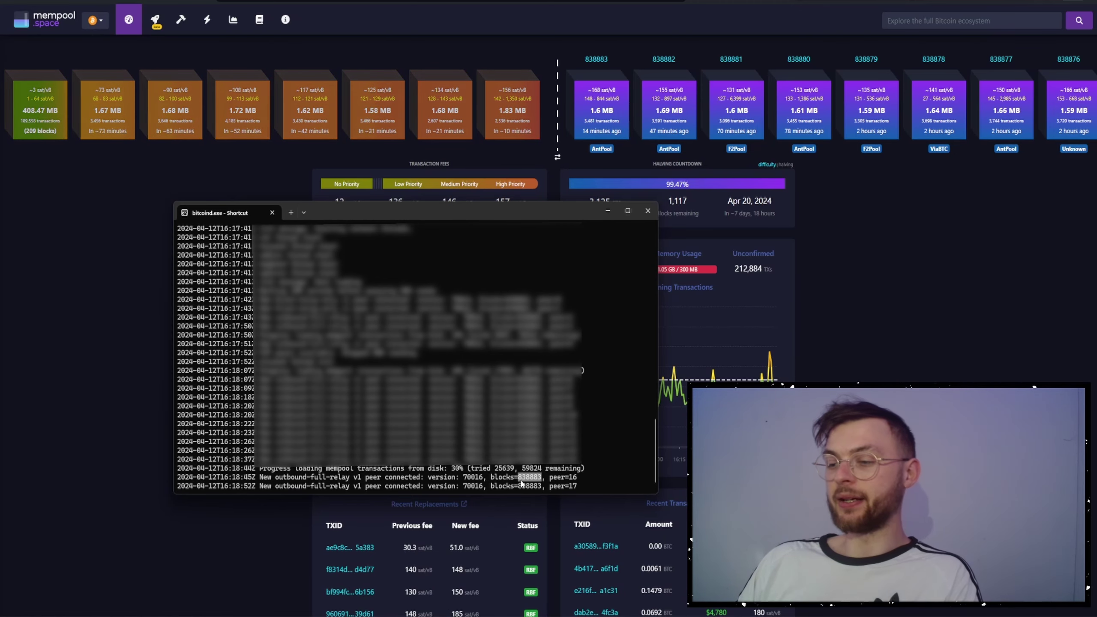
drag(568, 216, 558, 236)
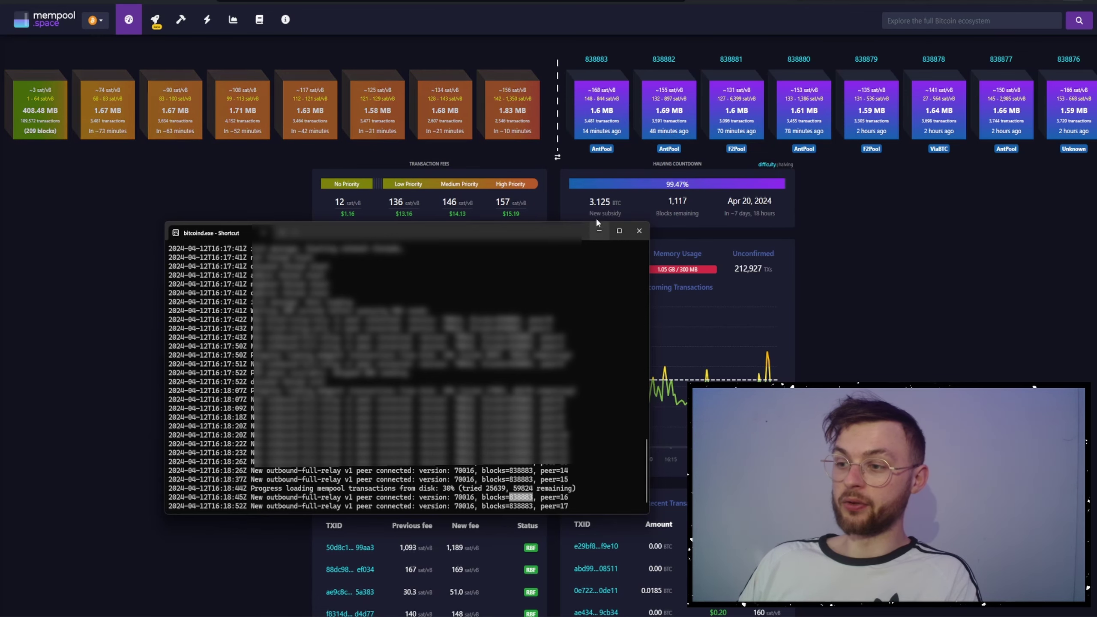
click(598, 481)
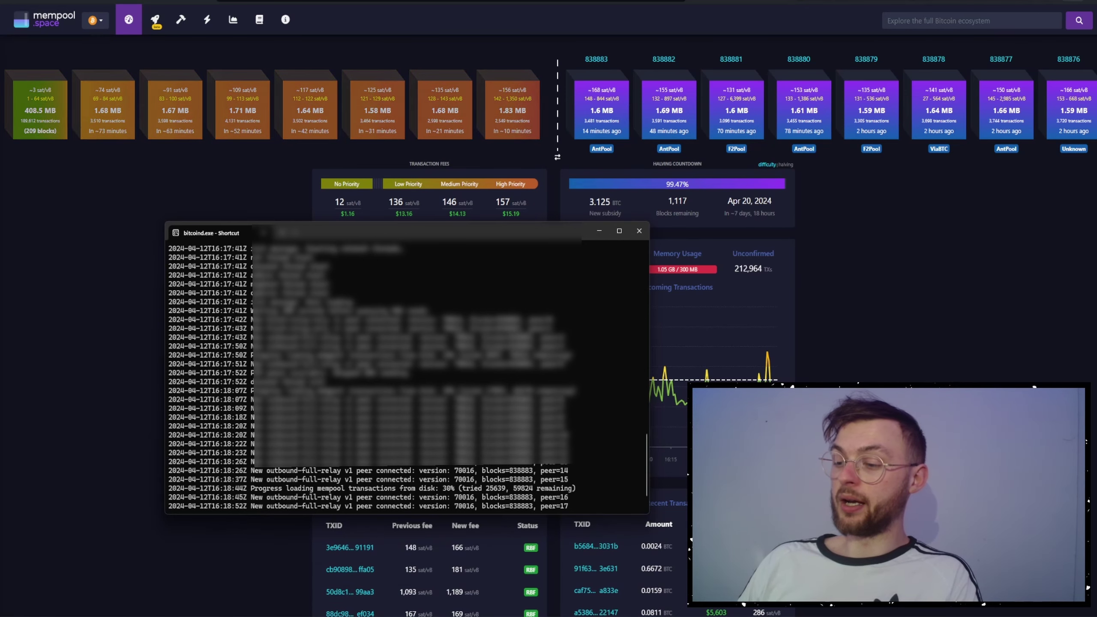
- Return to File Explorer and open a command prompt in the E:\ORD_Wallet folder, moving its window clear for use
click(604, 595)
key(alt+Tab)
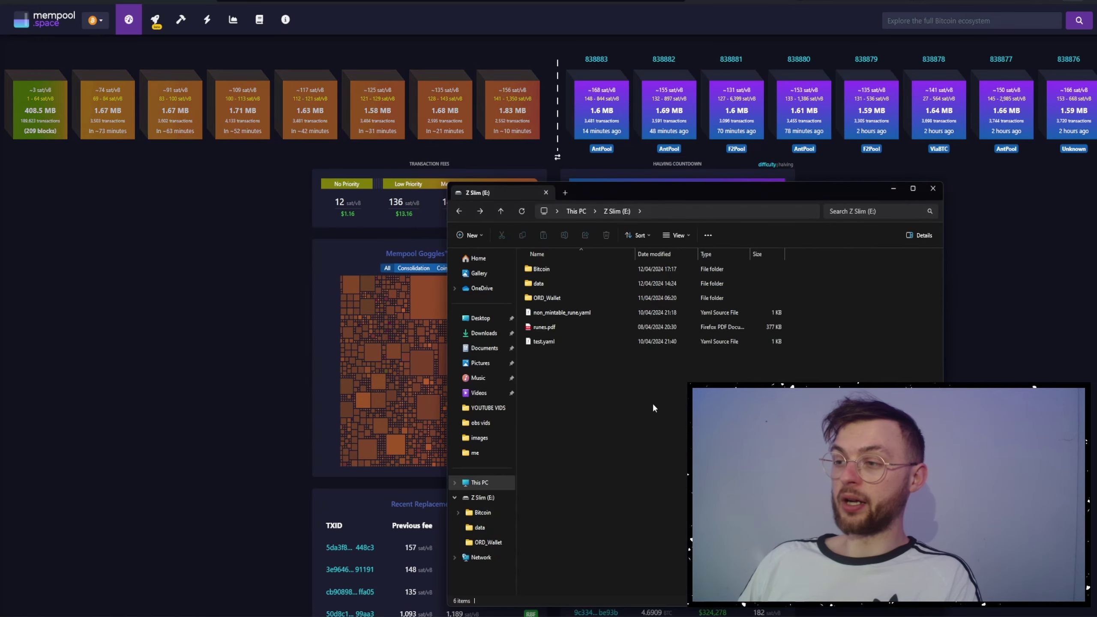
double_click(568, 296)
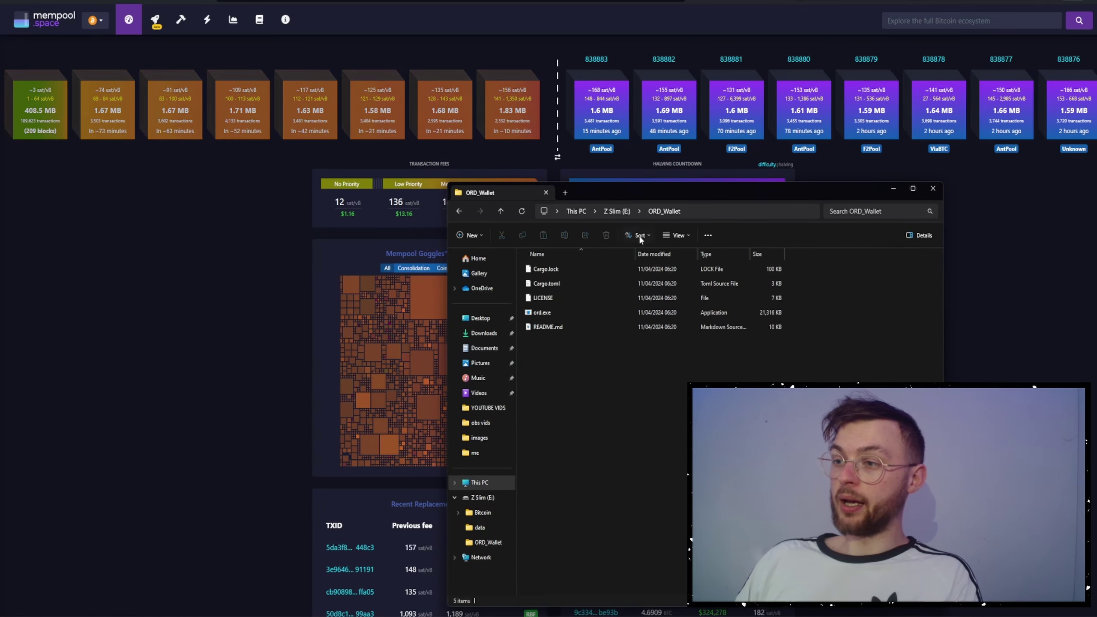
click(693, 209)
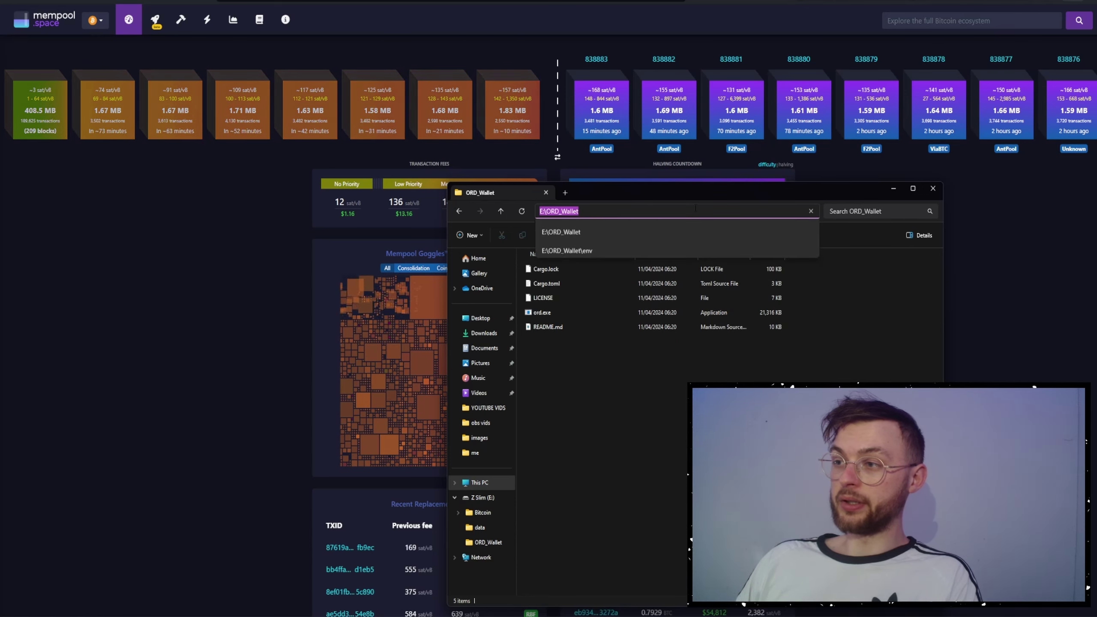
text(cmd)
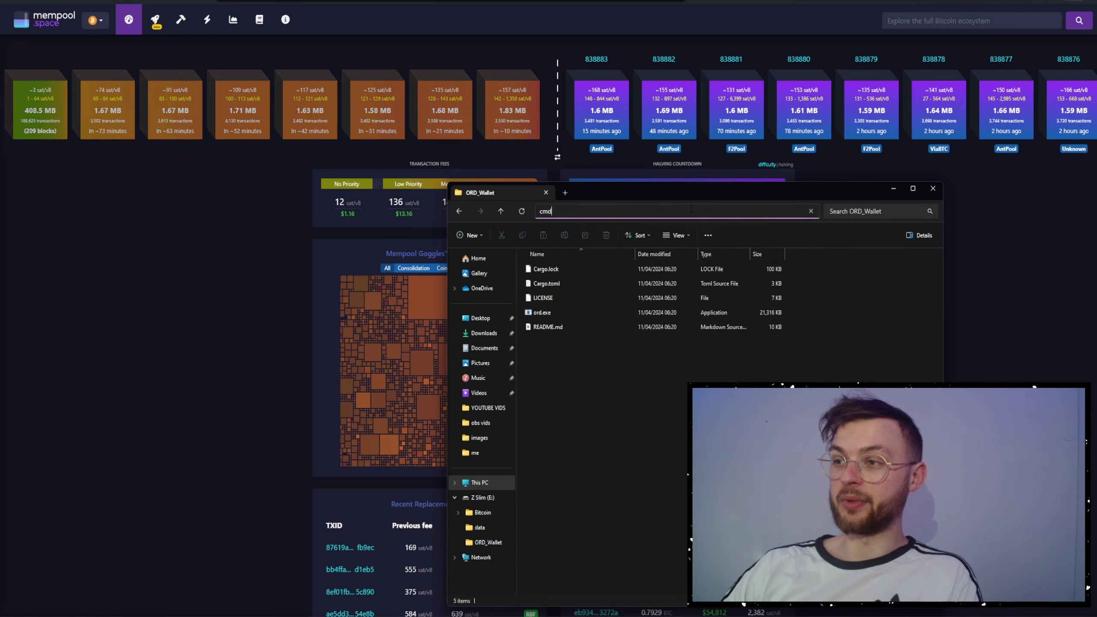
key(Return)
drag(259, 1, 536, 220)
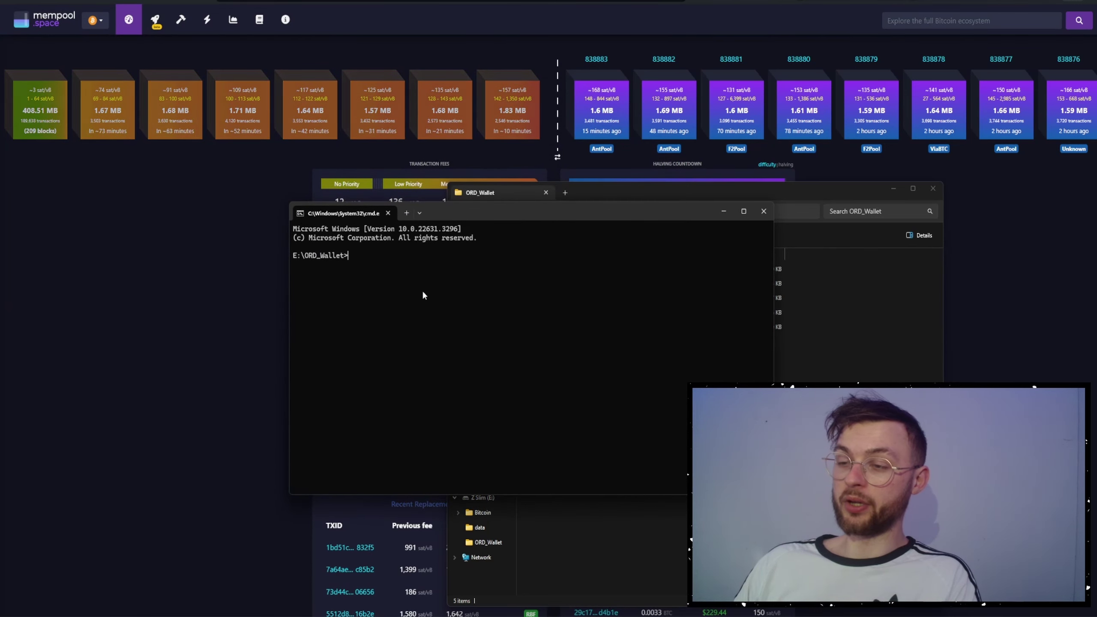
- Begin the command at the E:\ORD_Wallet prompt with ord.exe --cookie-file= without running it
text(ord)
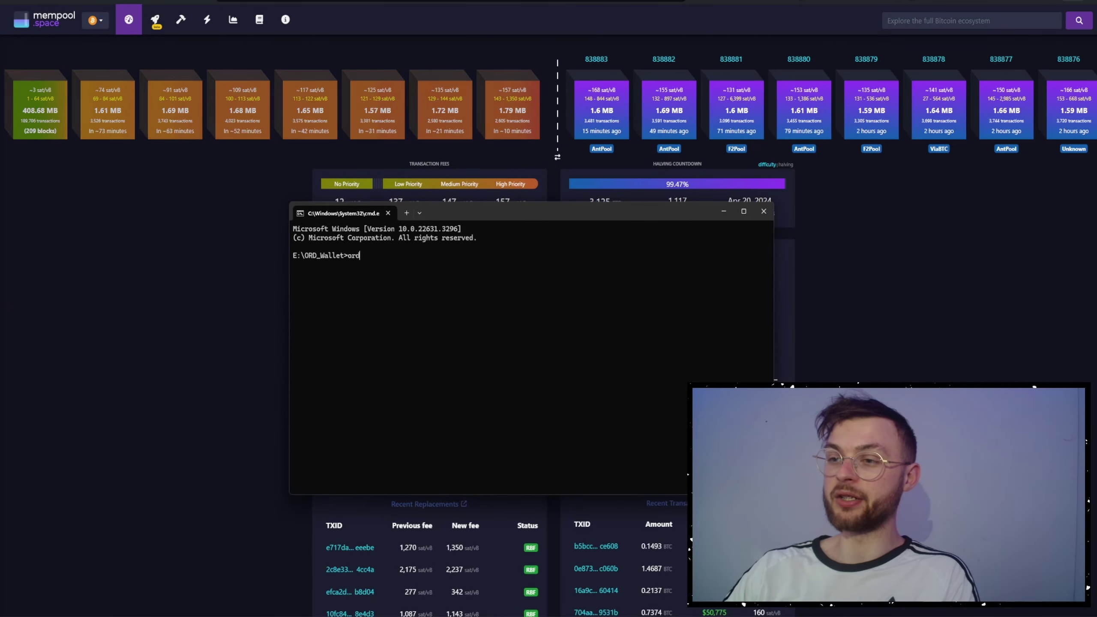
text(.exe --)
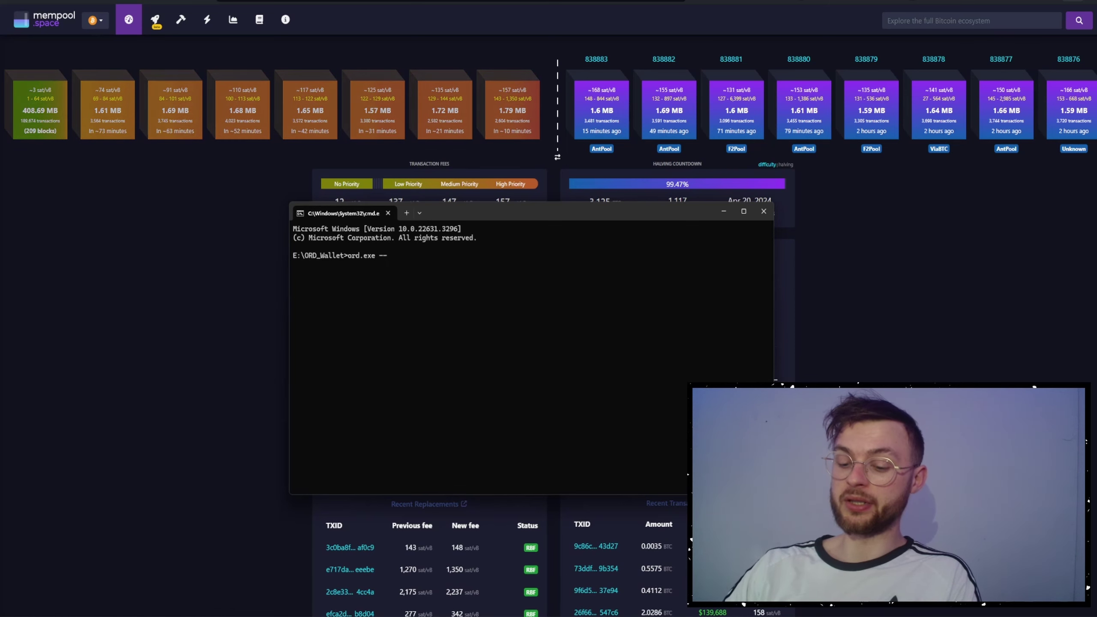
text(coo)
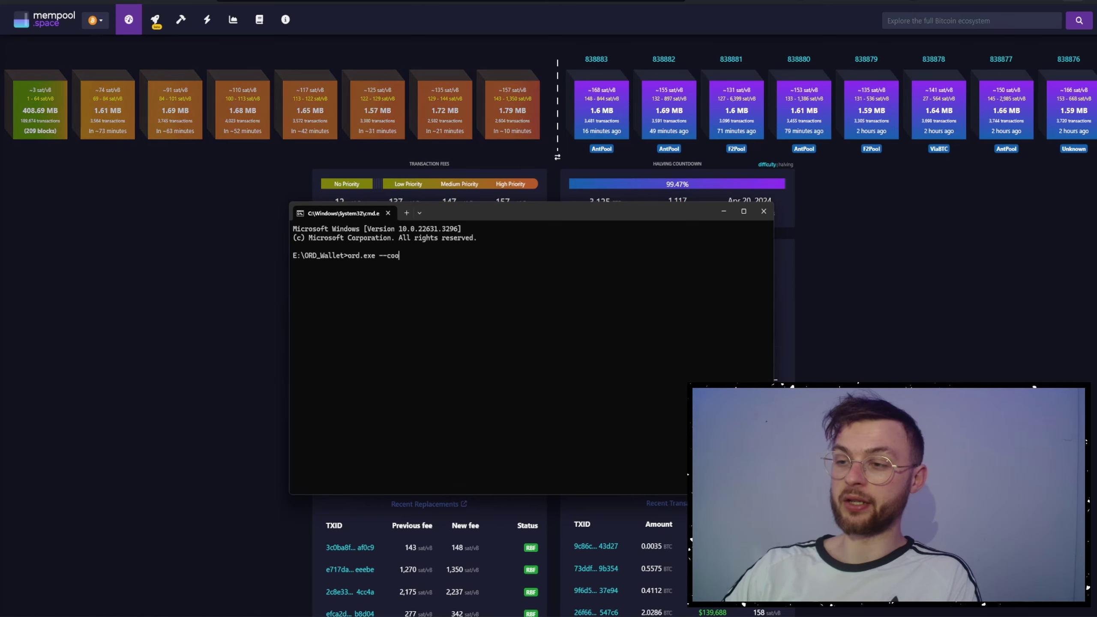
text(kie-file=)
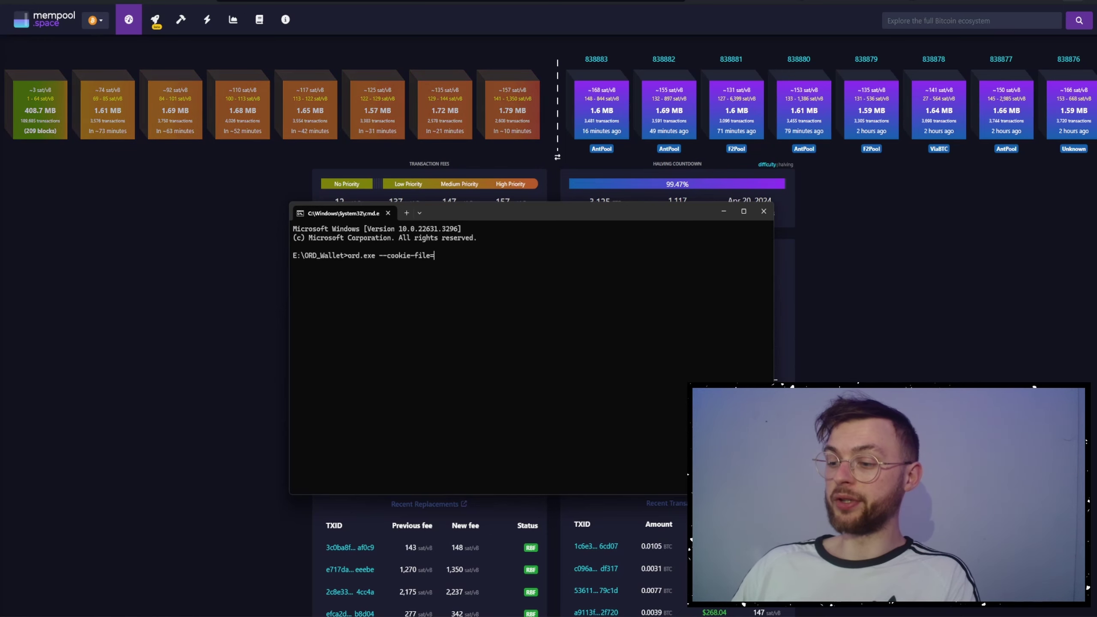
- Copy the path of the .cookie file in E:\Bitcoin and paste it as the --cookie-file value in the ord.exe command
mouse_move(566, 616)
click(567, 579)
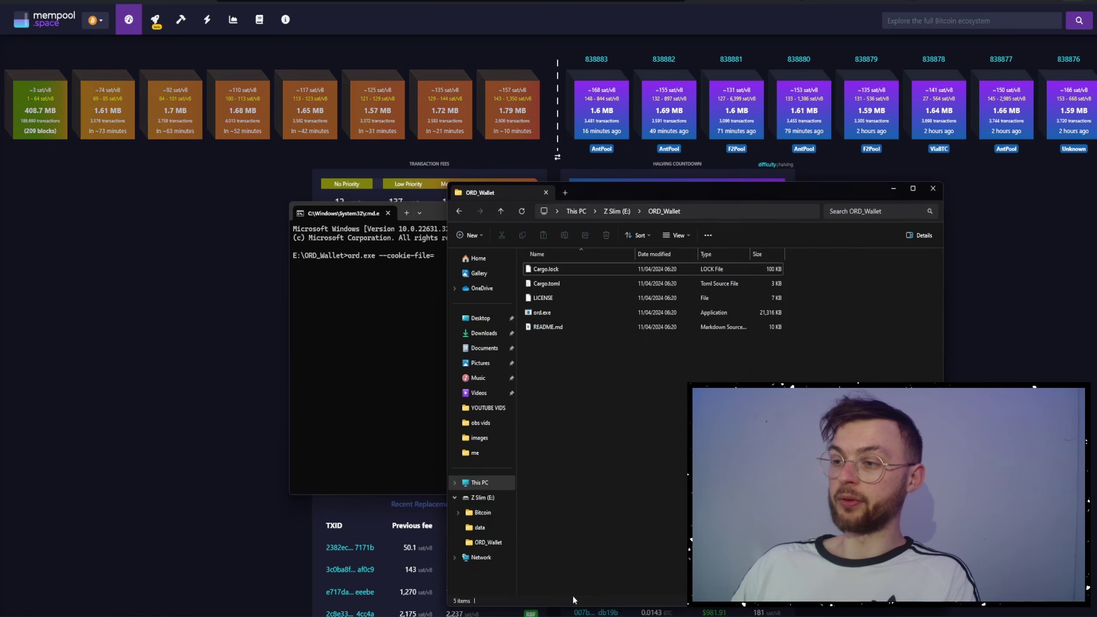
click(563, 298)
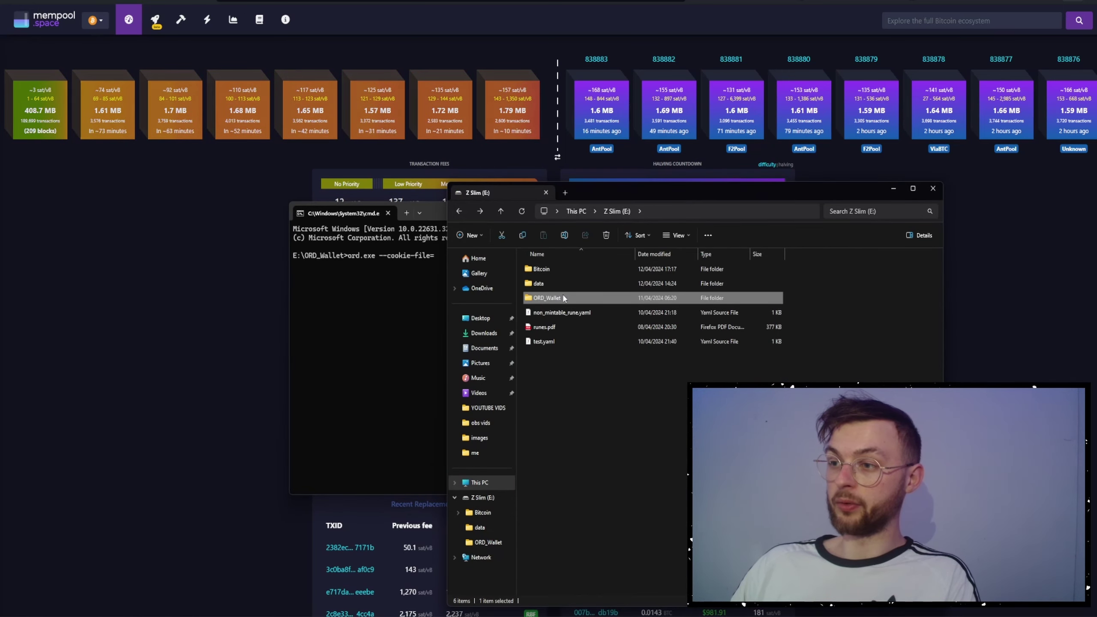
double_click(561, 265)
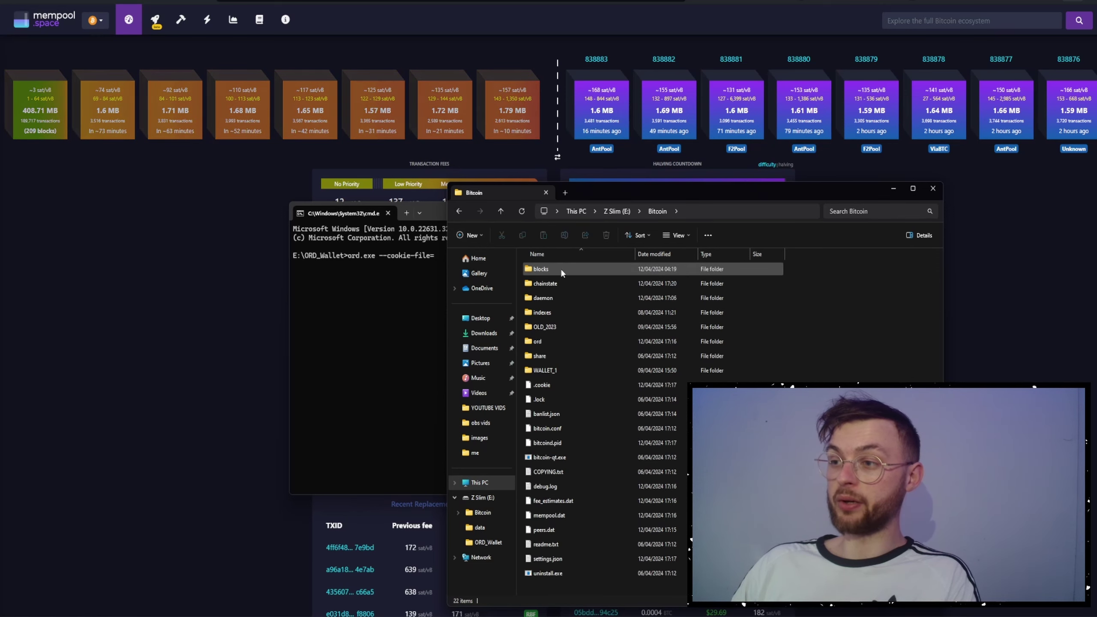
click(557, 383)
right_click(558, 383)
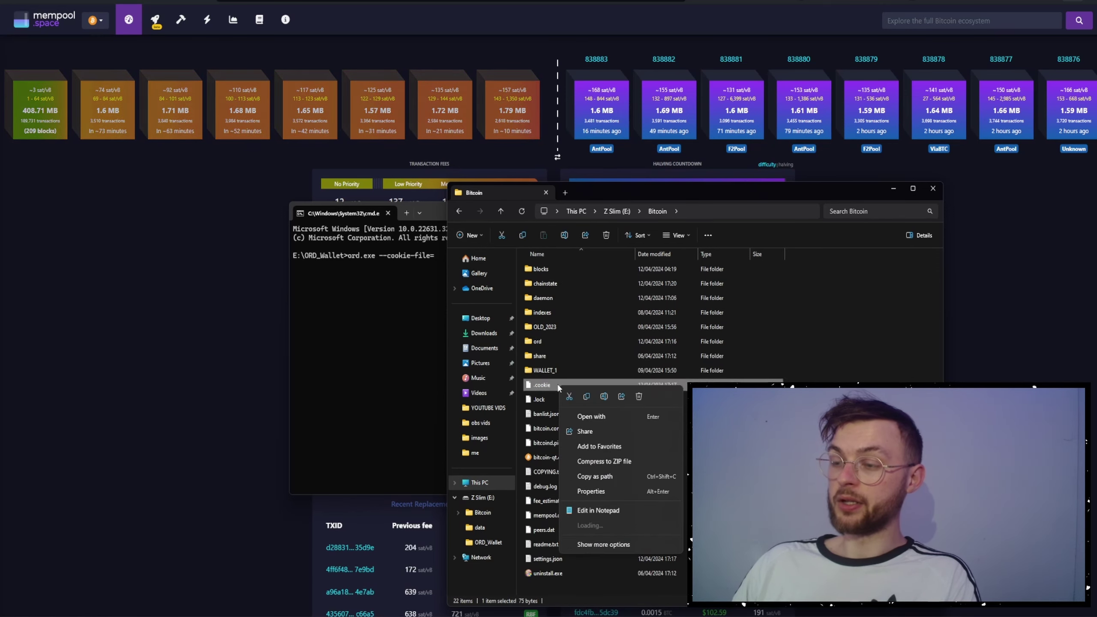
click(595, 476)
click(421, 304)
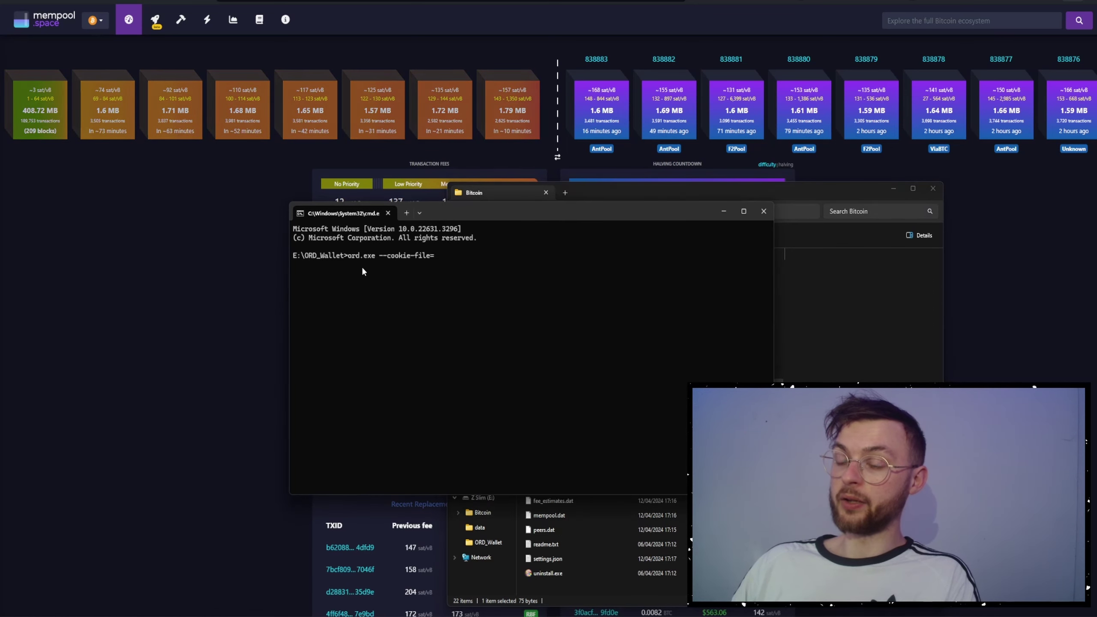
key(ctrl+v)
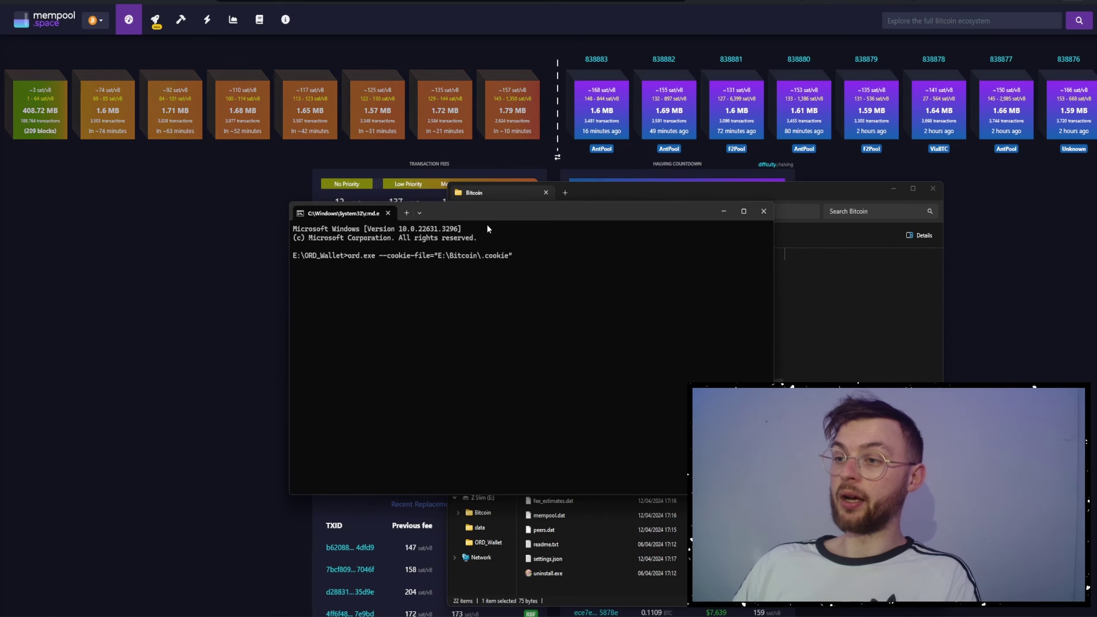
- Add --index= to the command with the copied path of index.redb from the E:\data folder
text(-)
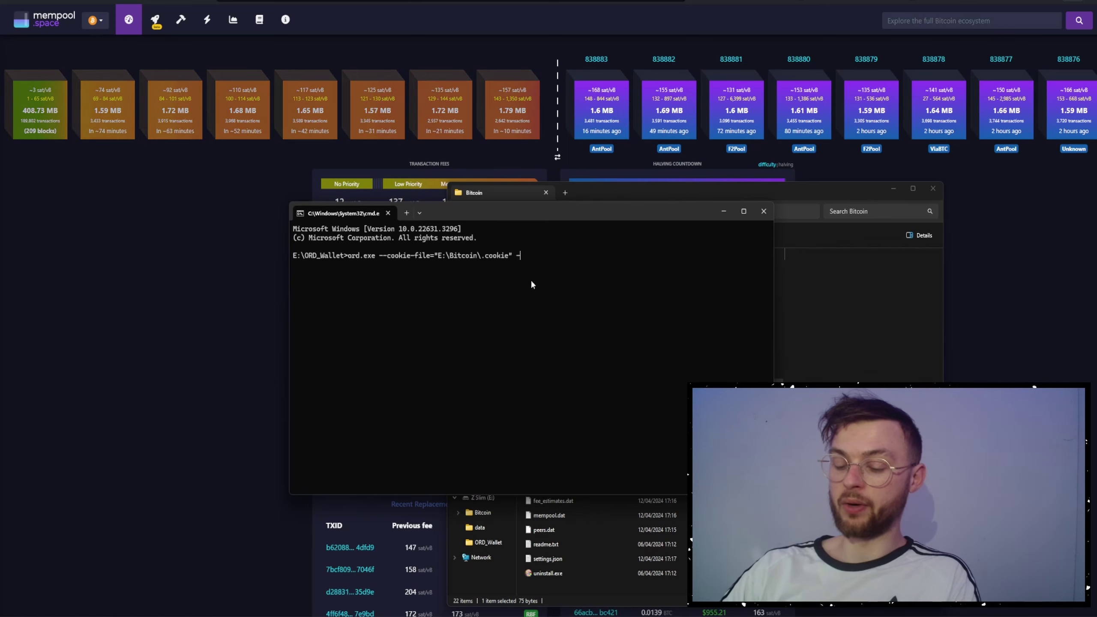
text(-index=)
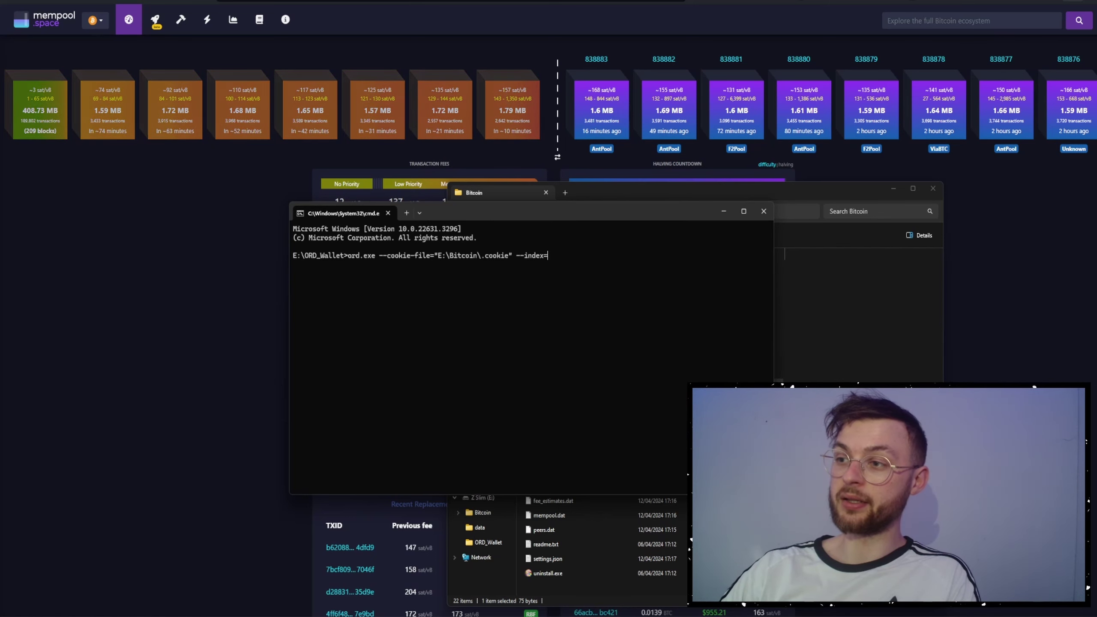
click(836, 191)
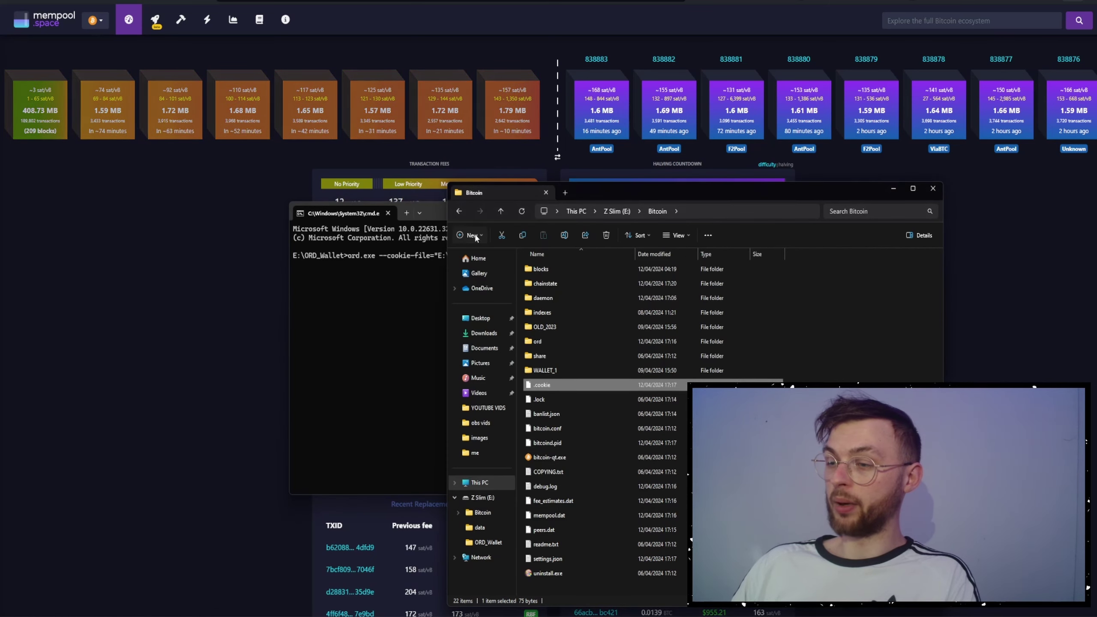
click(459, 211)
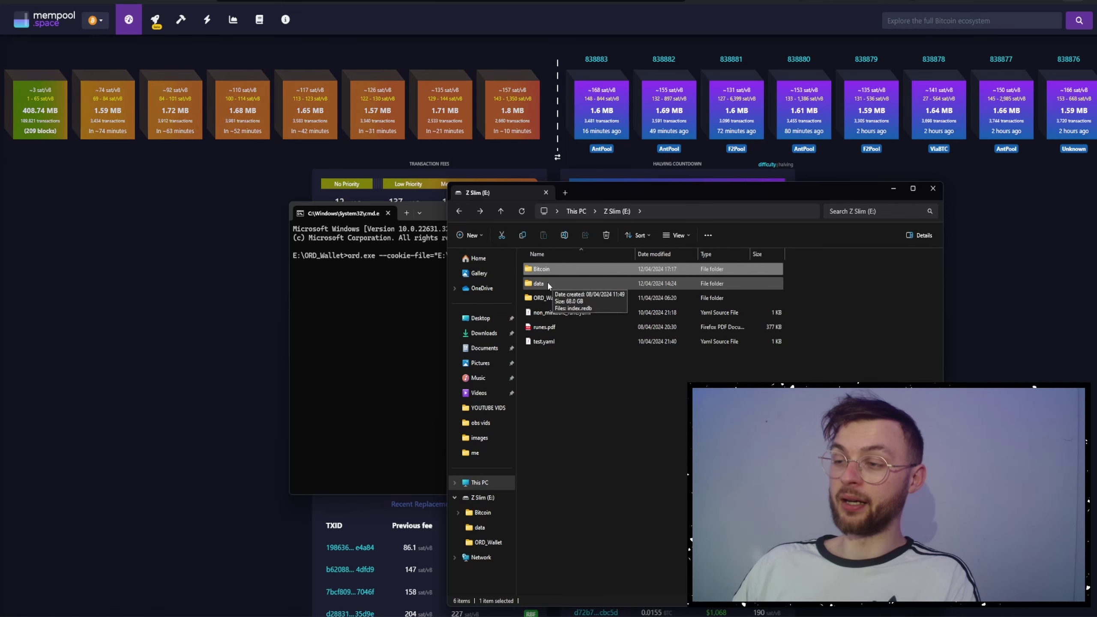
double_click(547, 281)
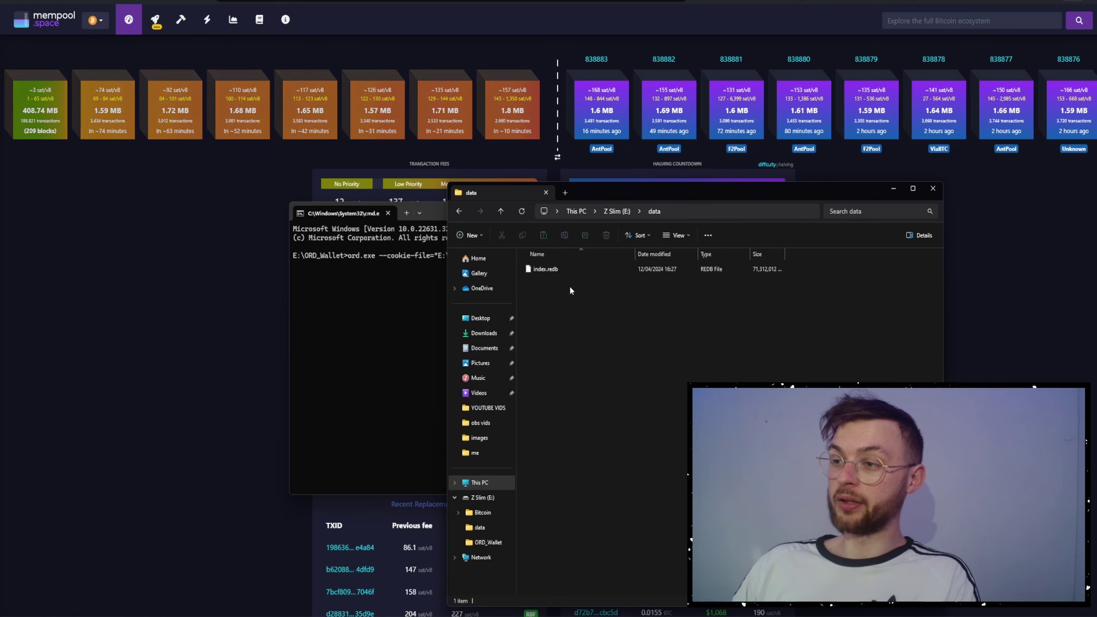
click(567, 269)
right_click(574, 270)
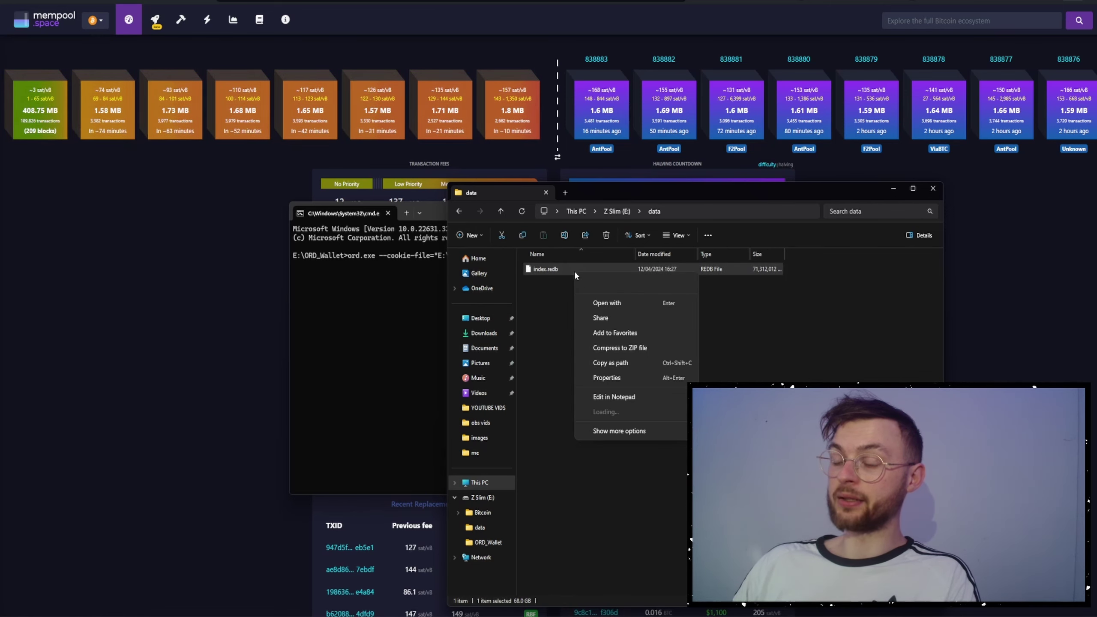
click(601, 365)
click(398, 292)
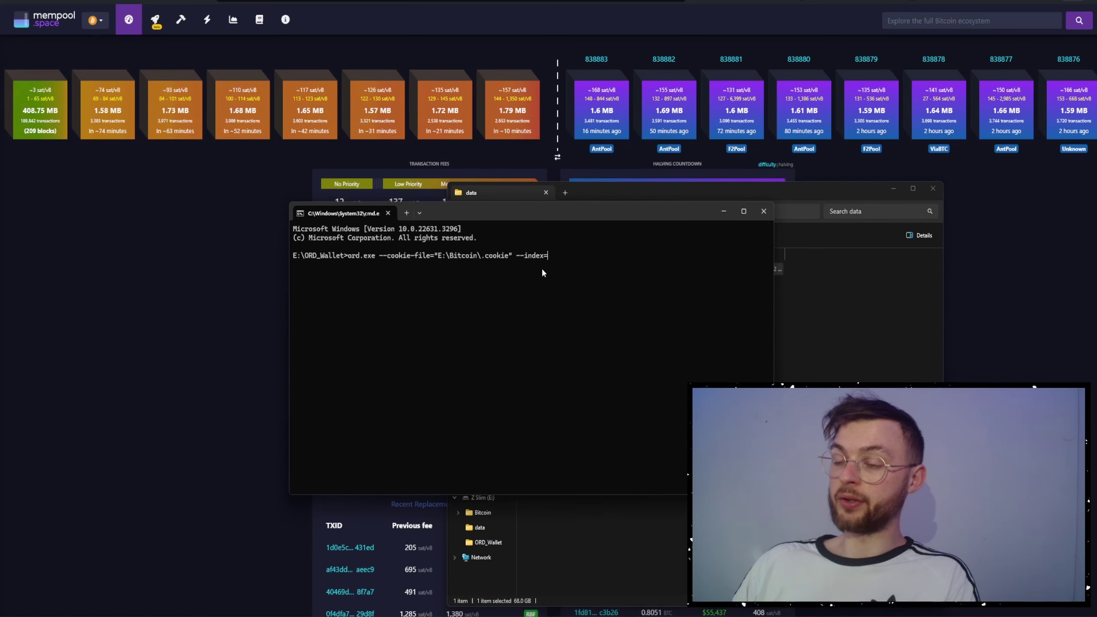
key(ctrl+v)
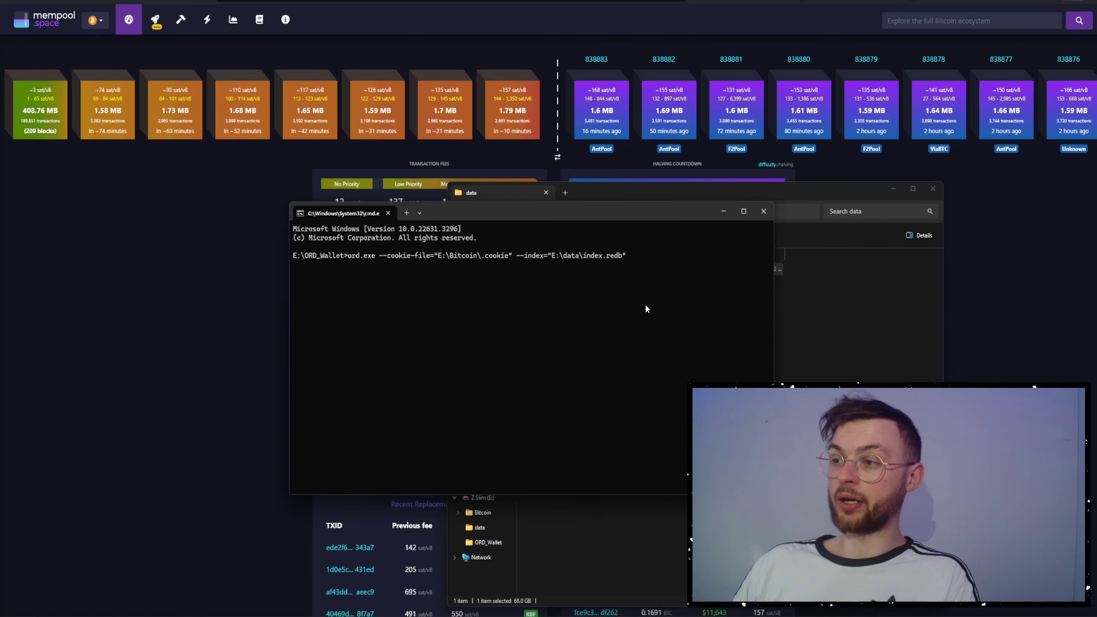
- Append server to the ord.exe command, run it, and move its command prompt window aside
text(server)
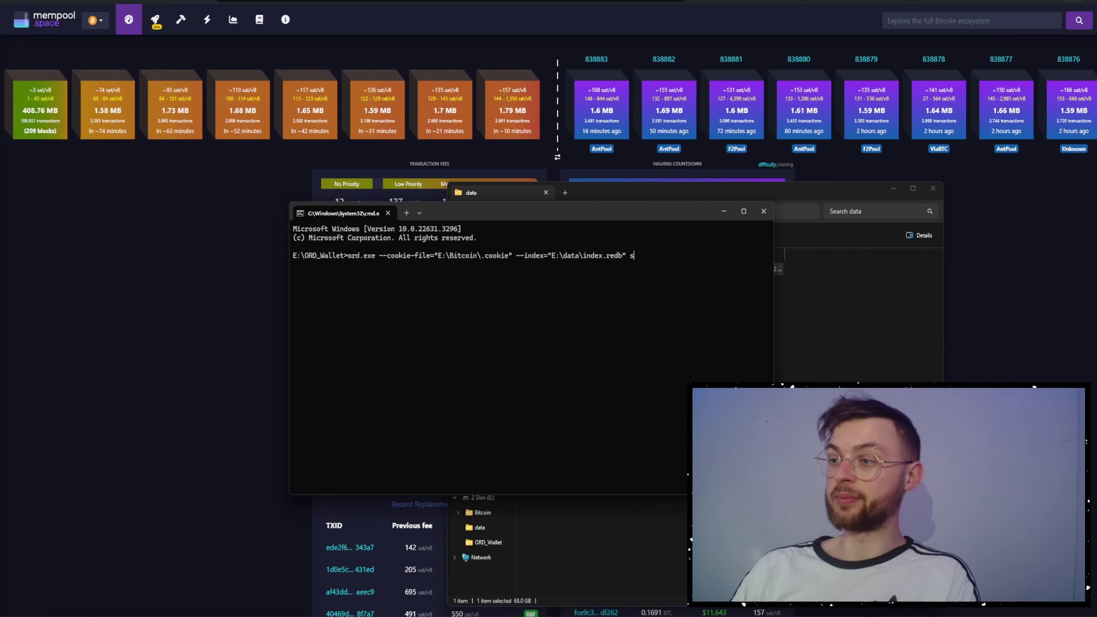
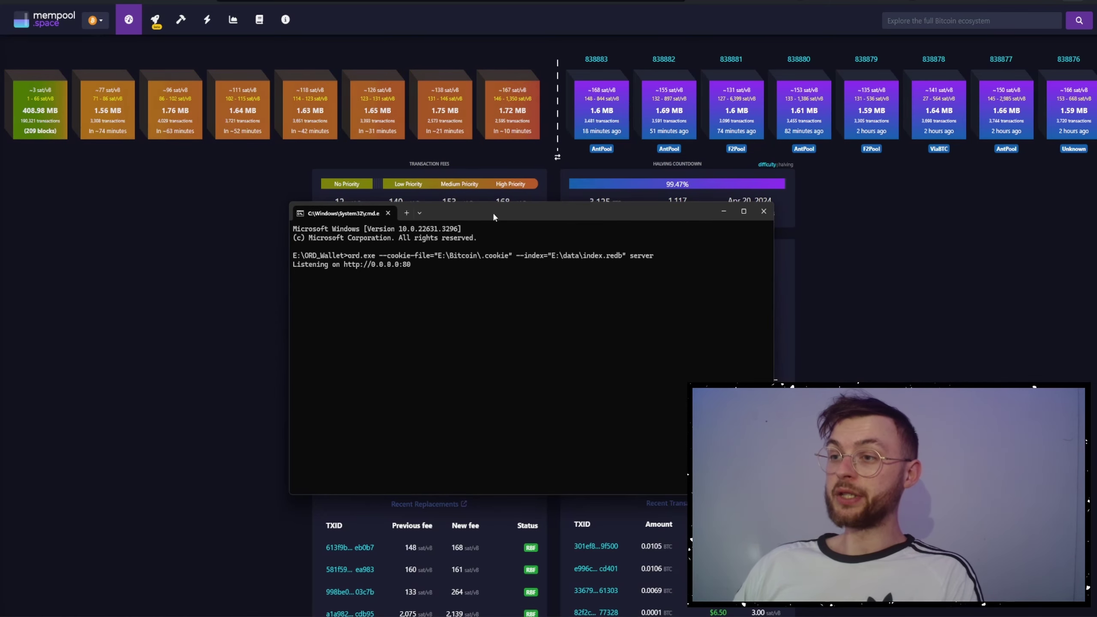
drag(492, 211, 243, 174)
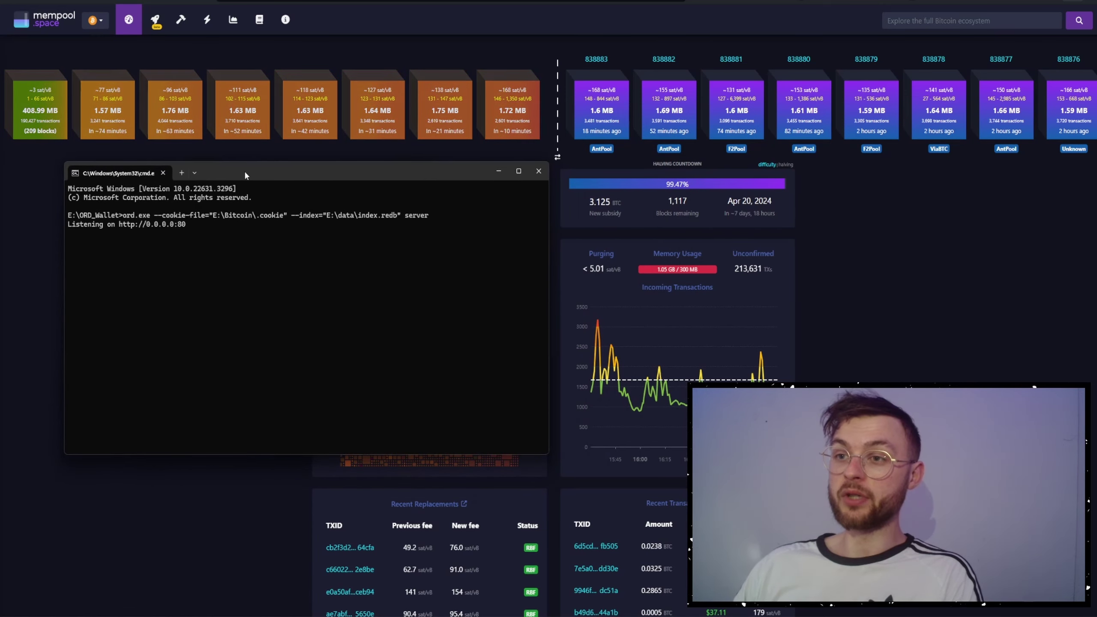
drag(244, 175, 234, 163)
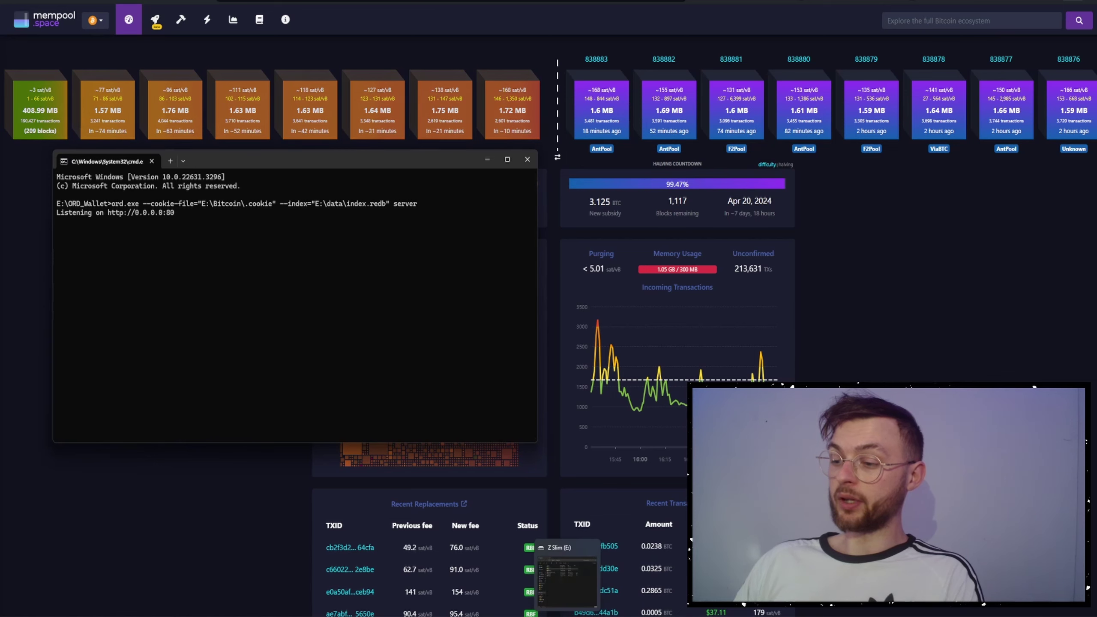
- Open a second command prompt in the E:\ORD_Wallet folder, minimize File Explorer and place the new prompt beside the running server
click(566, 574)
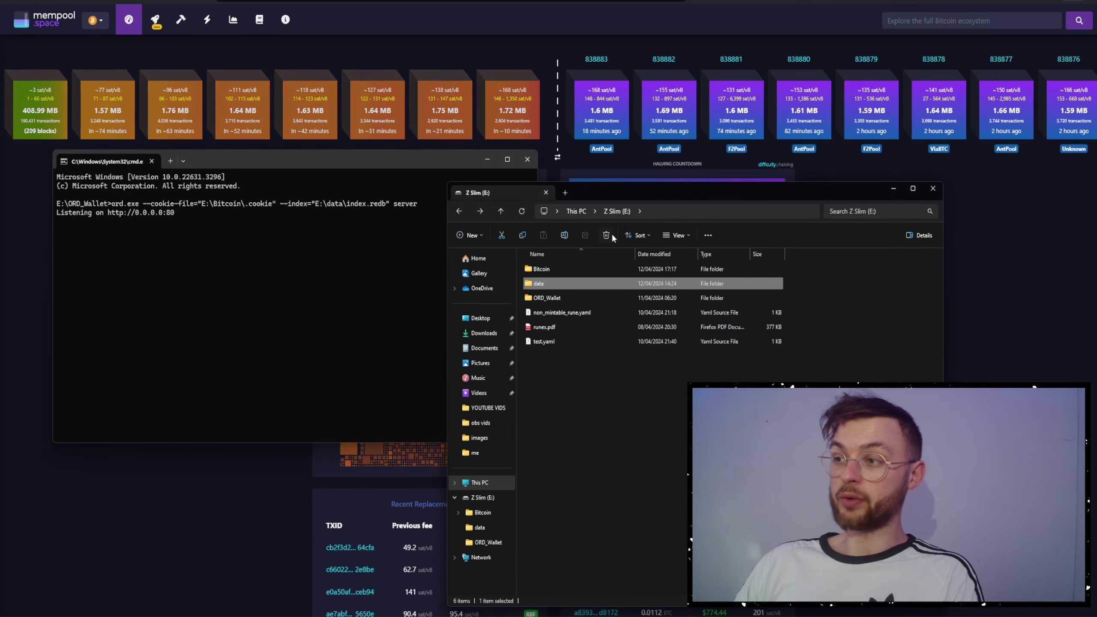
double_click(570, 297)
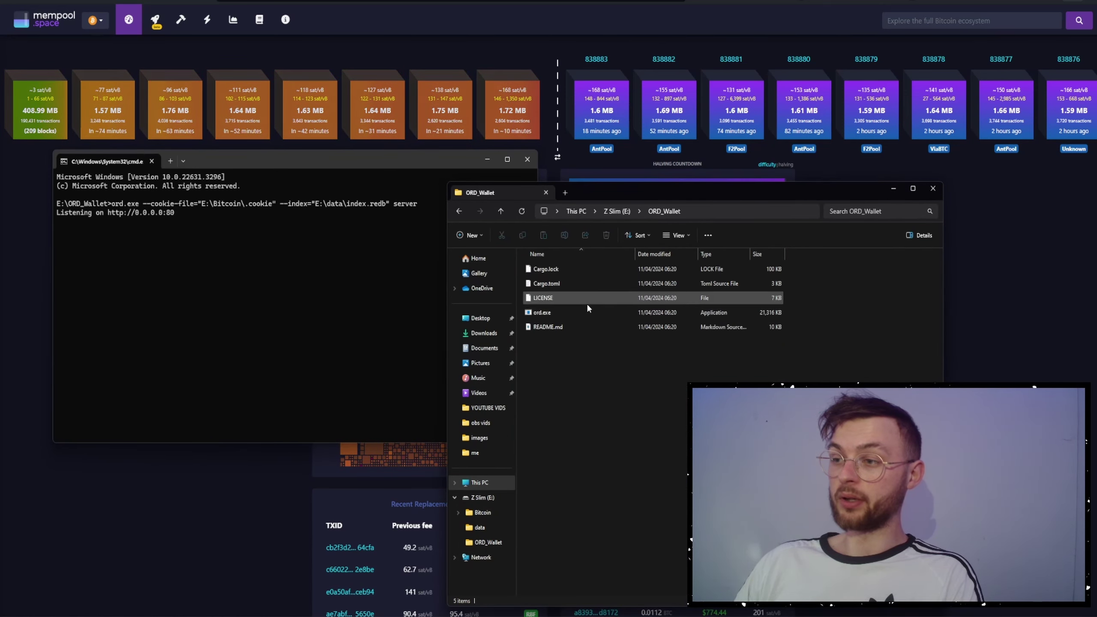
click(711, 211)
text(cmd)
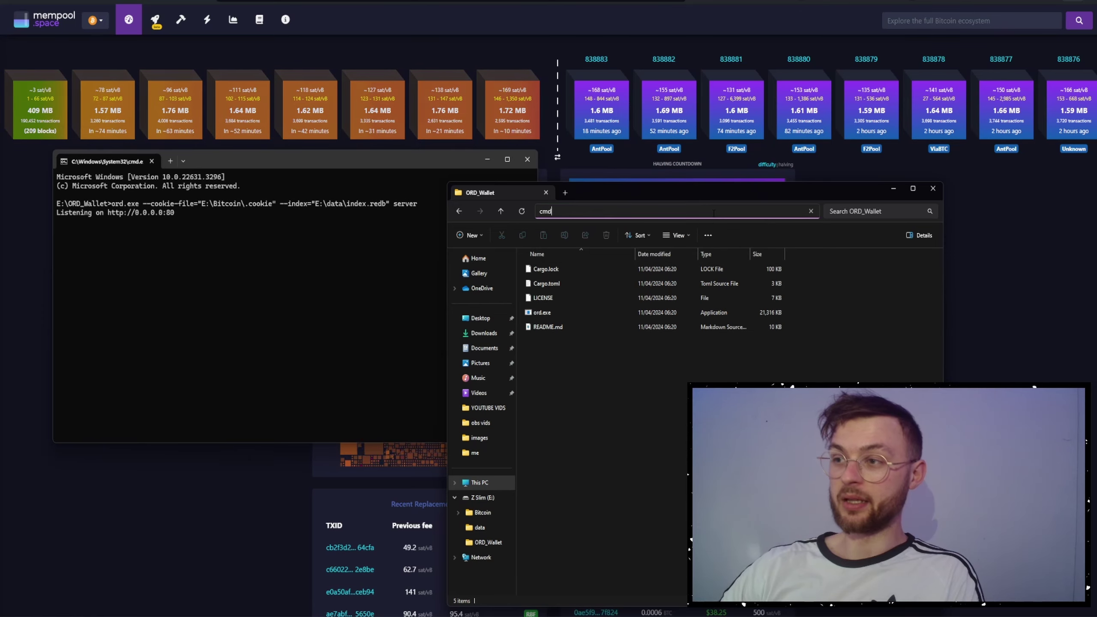
key(Return)
drag(300, 4, 748, 258)
click(893, 190)
drag(679, 250, 712, 192)
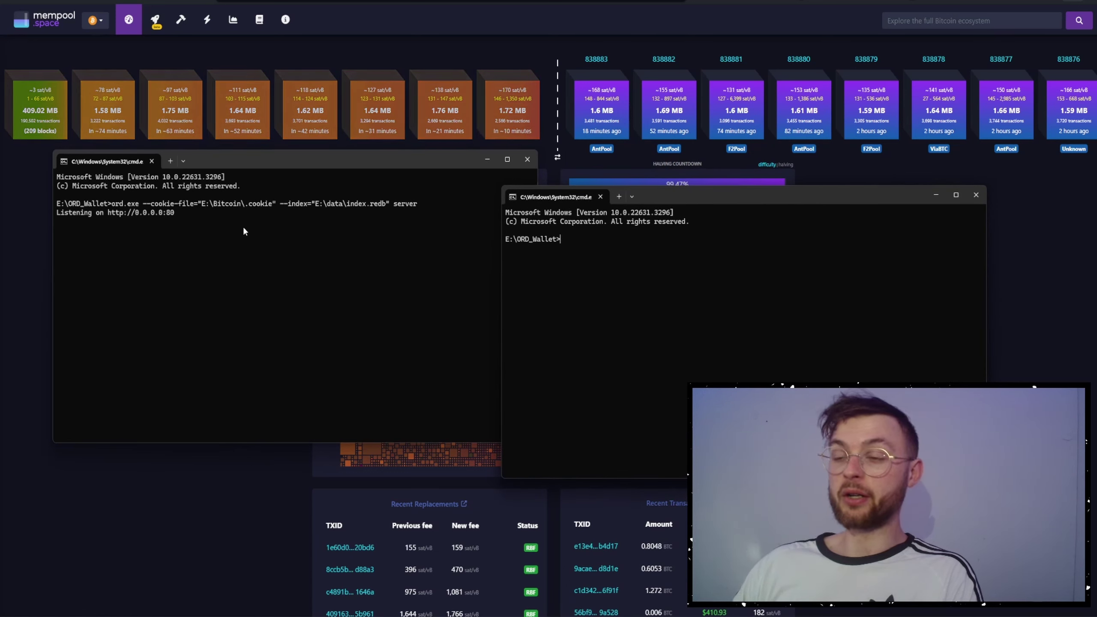
drag(627, 203, 600, 256)
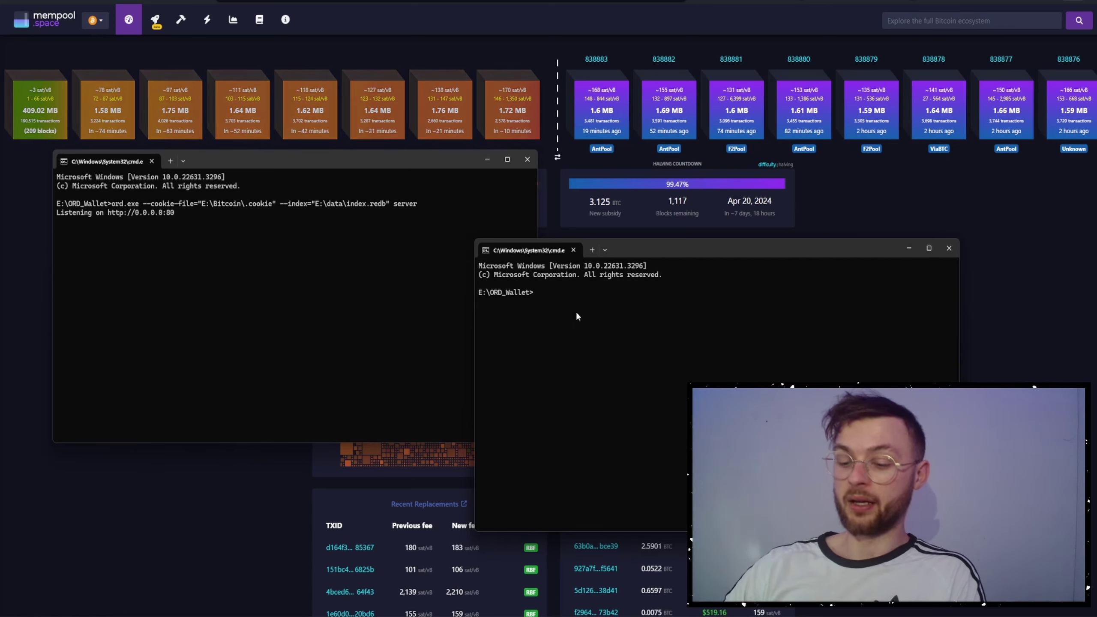
- Enter ord.exe --cookie-file="E:\Bitcoin\.cookie" wallet create at the second prompt without running it
text(ord,exe)
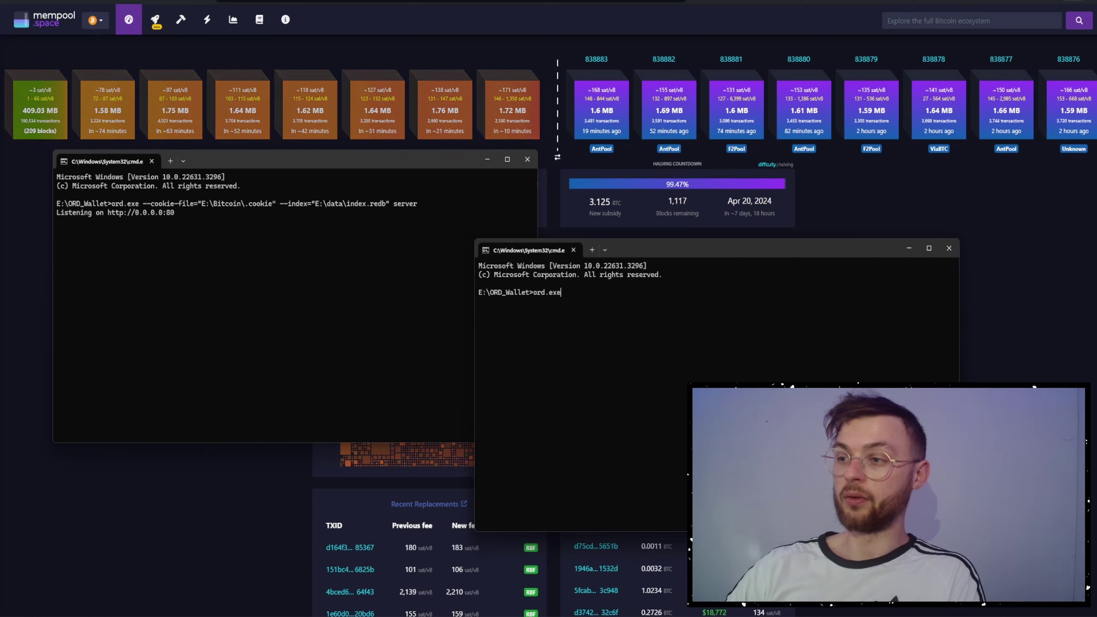
text( --cook)
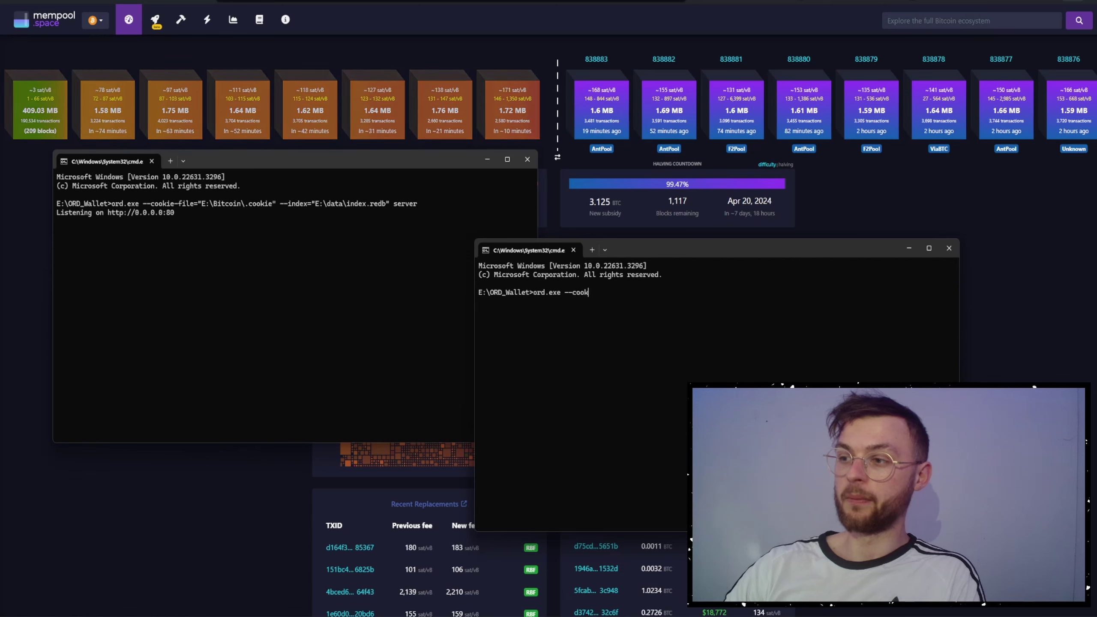
text(ie-file="E:\Bitcoin\.cookie")
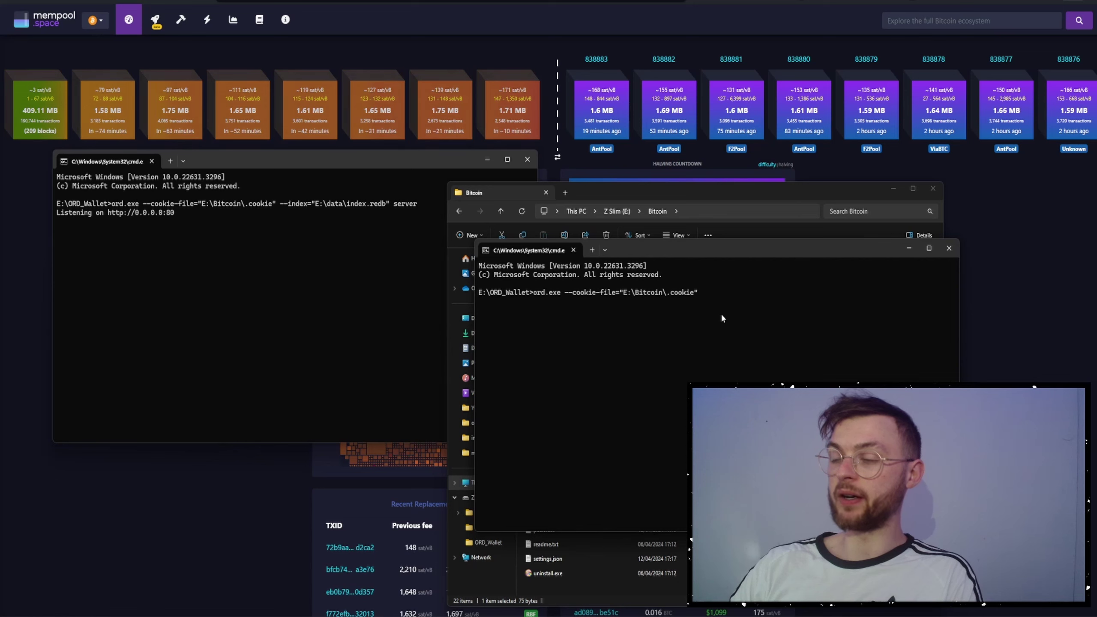
text( wall)
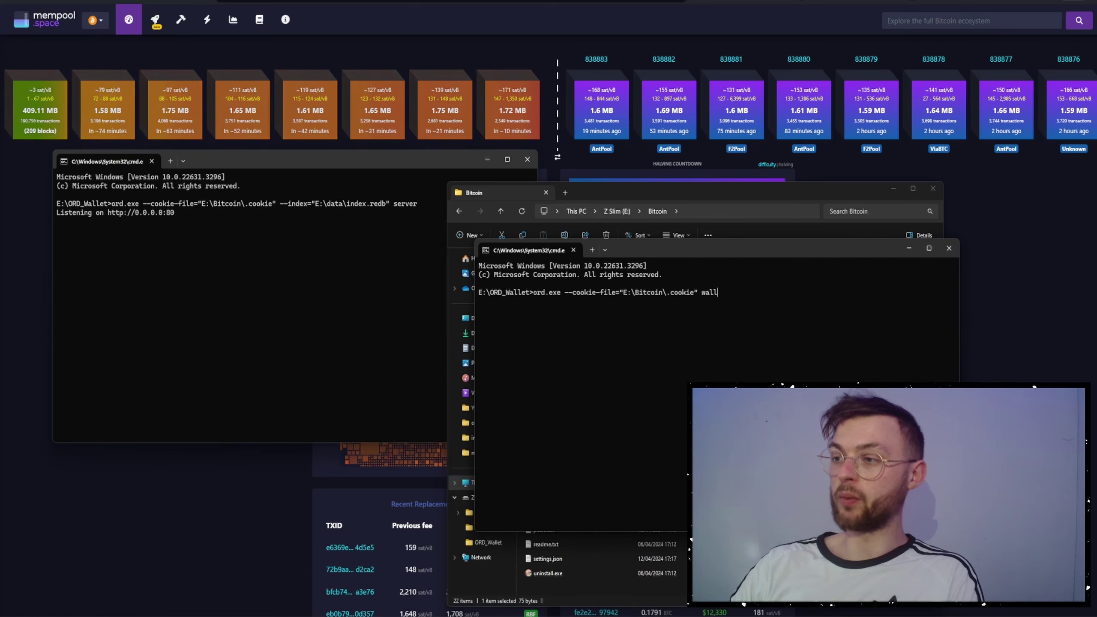
text(et create)
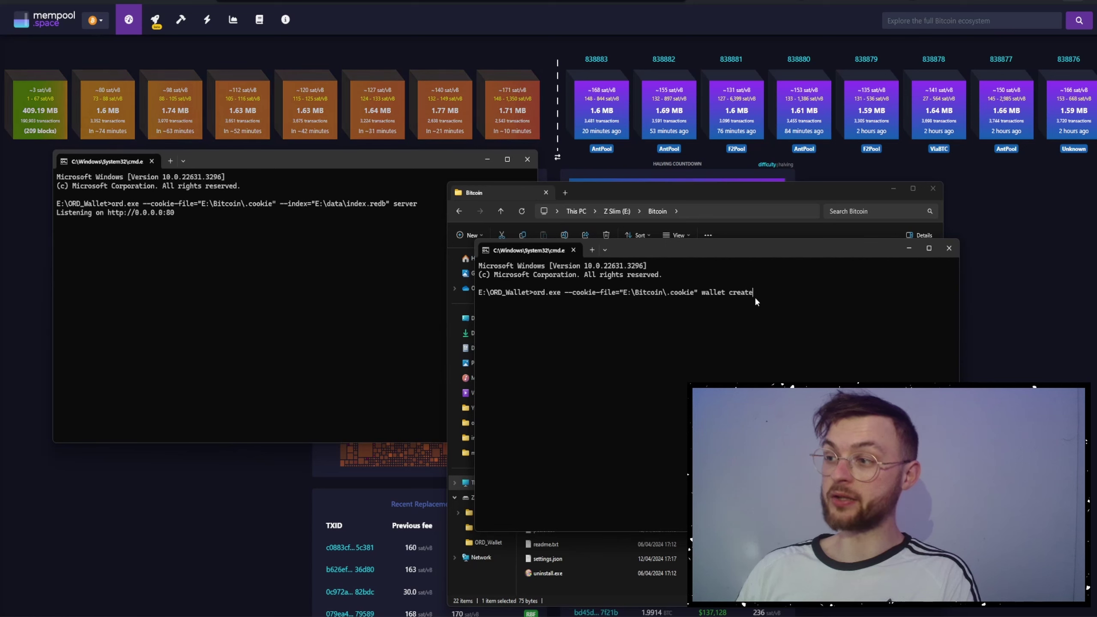
- Replace create with --help in the wallet command, run it and examine the available wallet commands, including create and mint
key(BackSpace)
key(BackSpace)
key(BackSpace)
key(BackSpace)
key(BackSpace)
key(BackSpace)
text(--help)
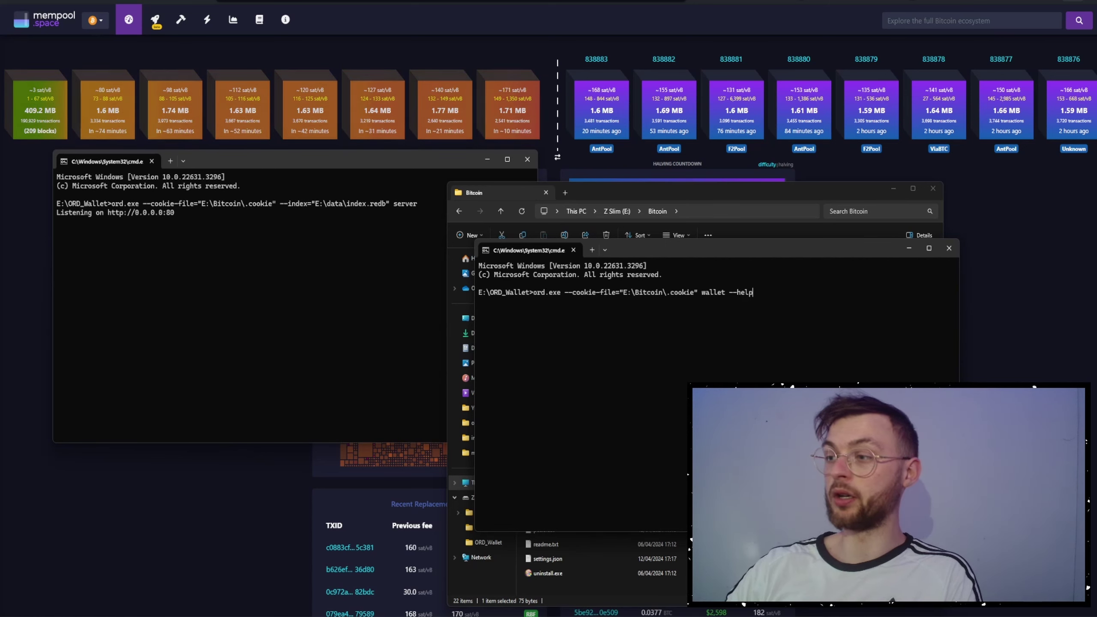
key(Return)
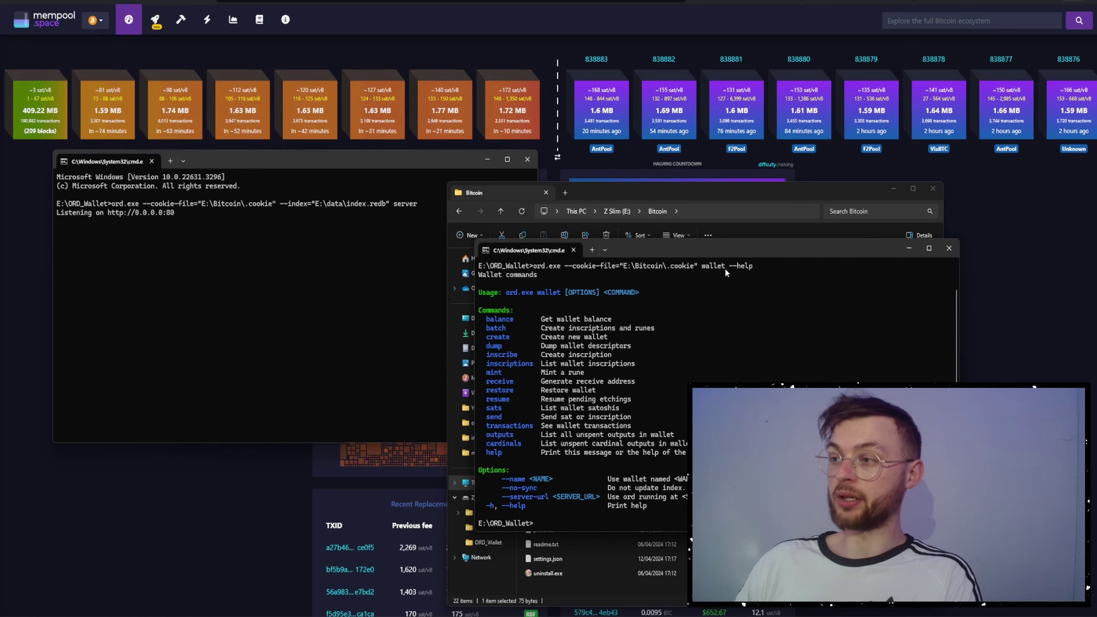
drag(503, 325, 503, 329)
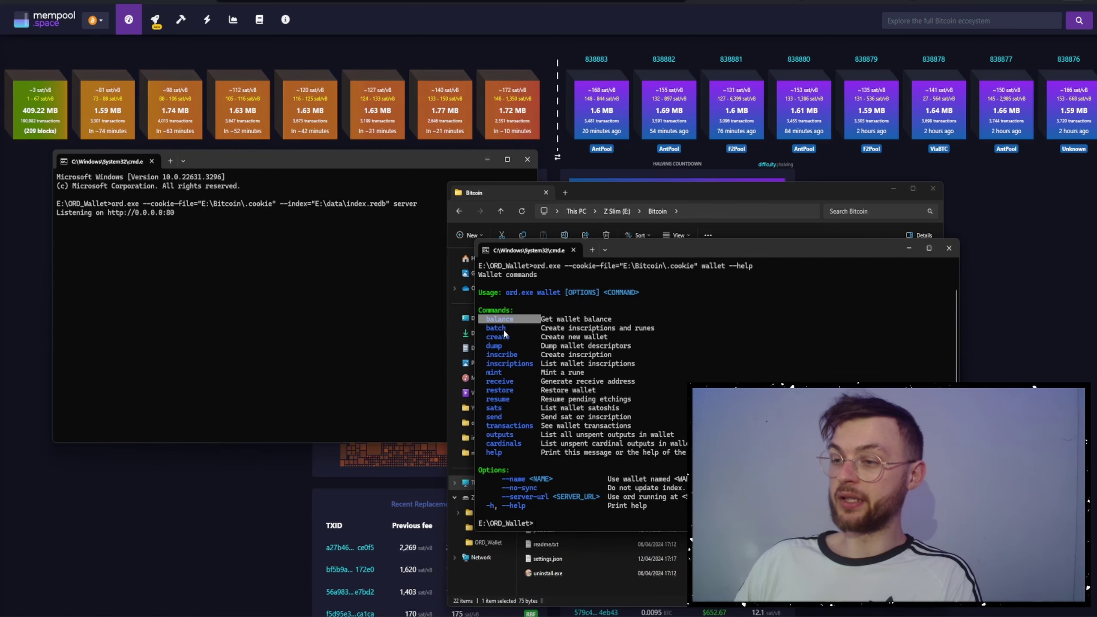
right_click(494, 327)
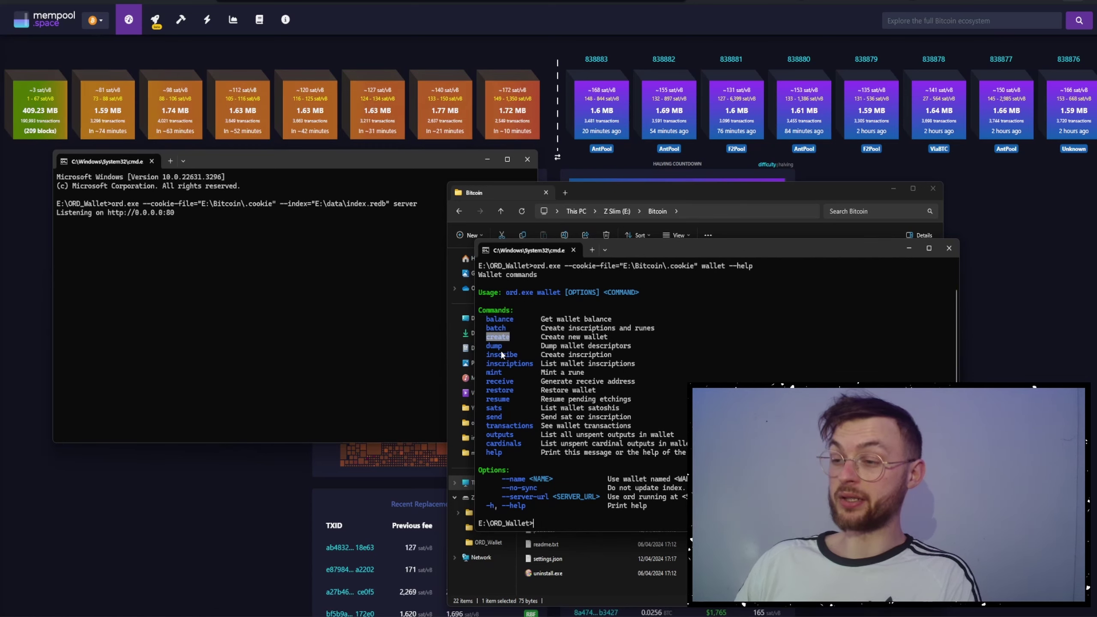
double_click(499, 372)
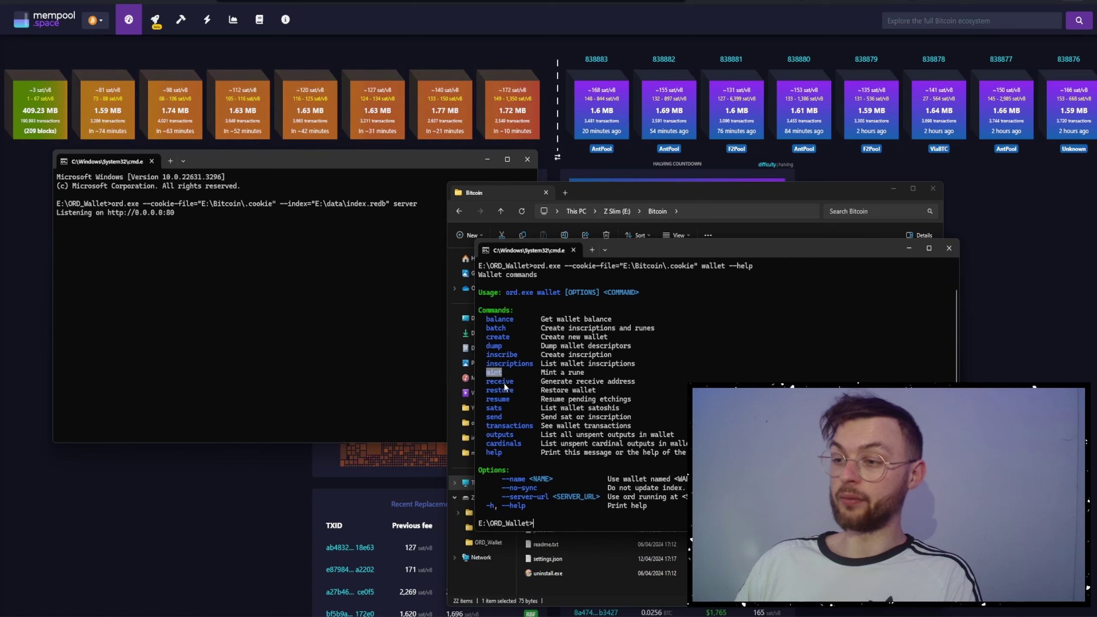
right_click(598, 506)
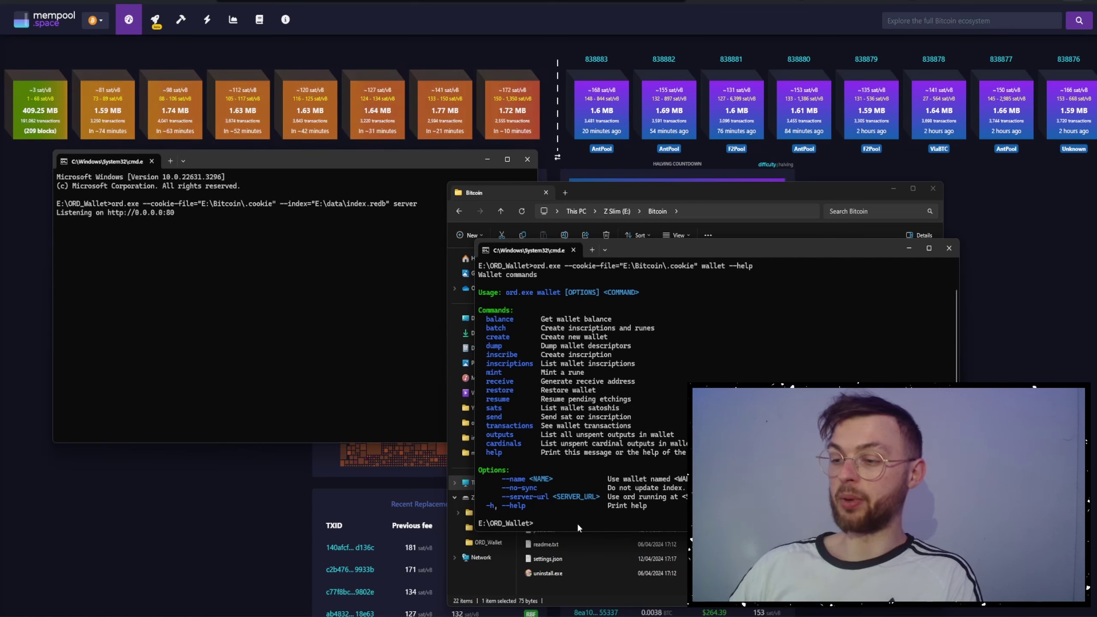
- Run the ord wallet balance command at the second prompt and examine the cardinal, total and runes entries in its output
key(Up)
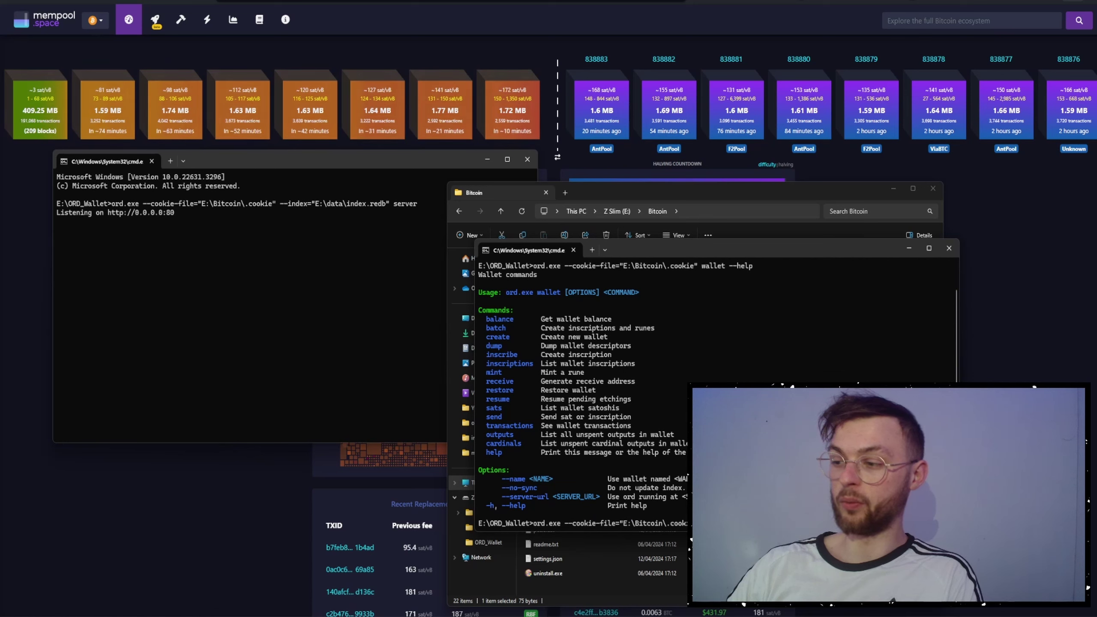
key(Return)
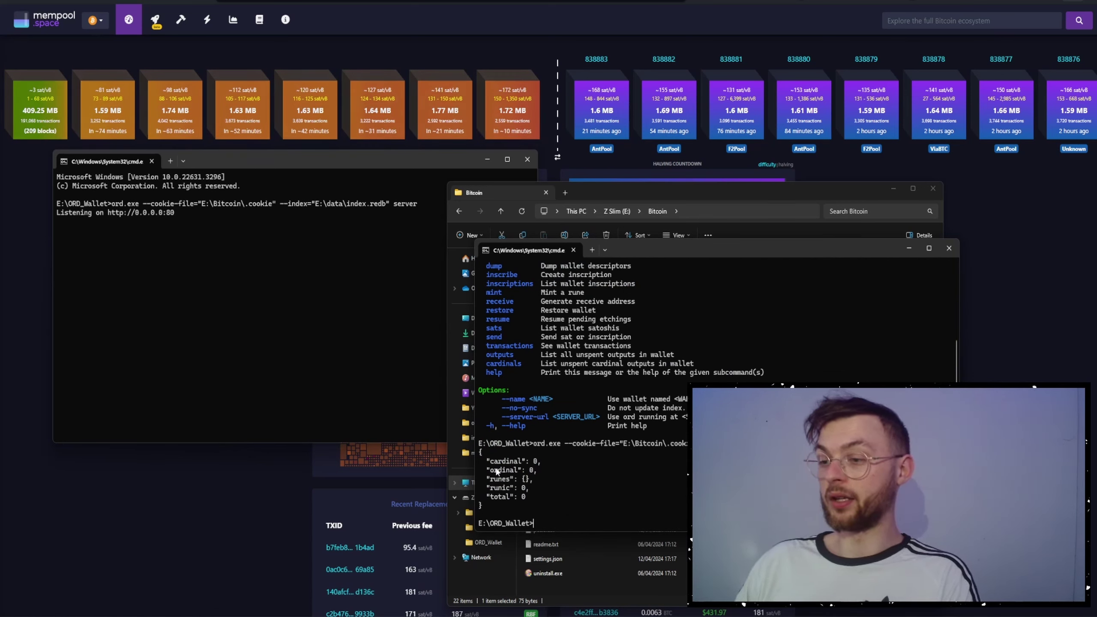
drag(491, 462, 528, 462)
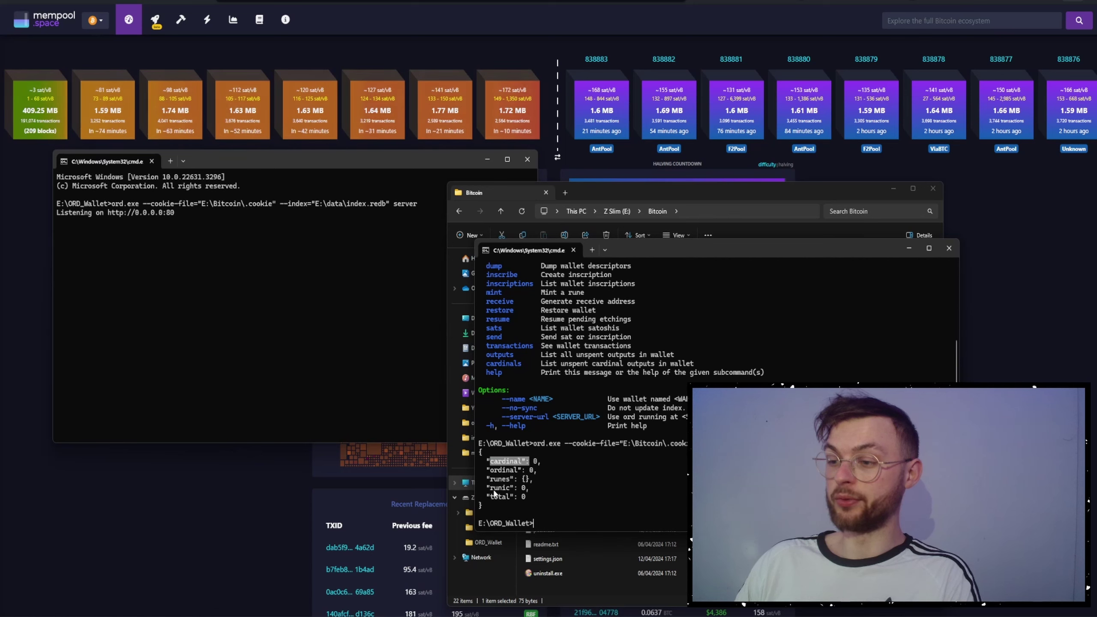
drag(491, 496, 510, 497)
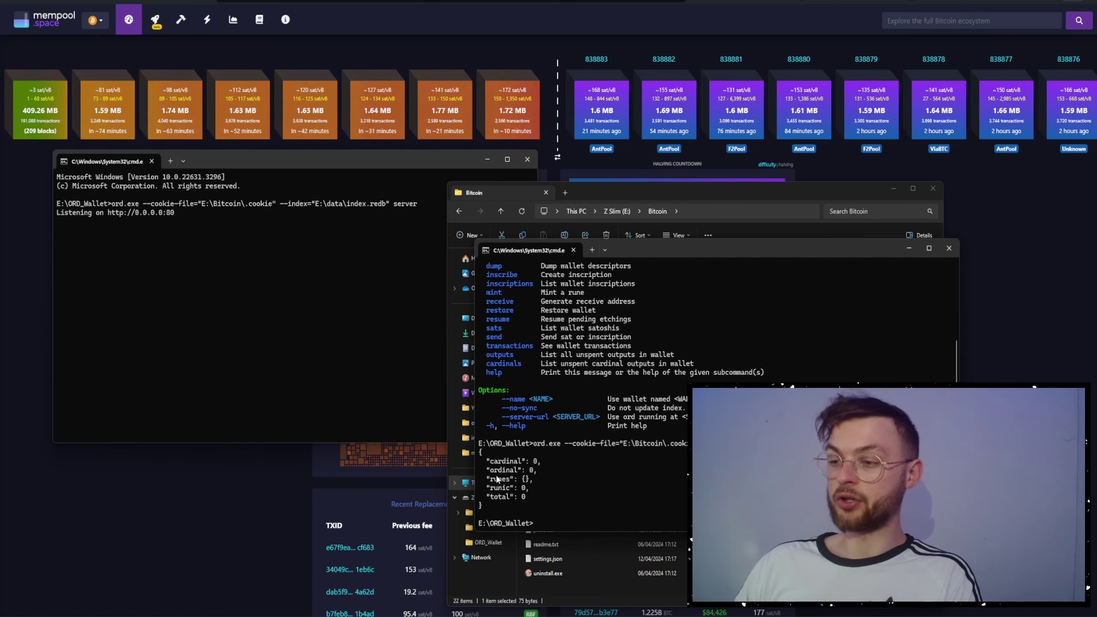
drag(491, 480, 516, 483)
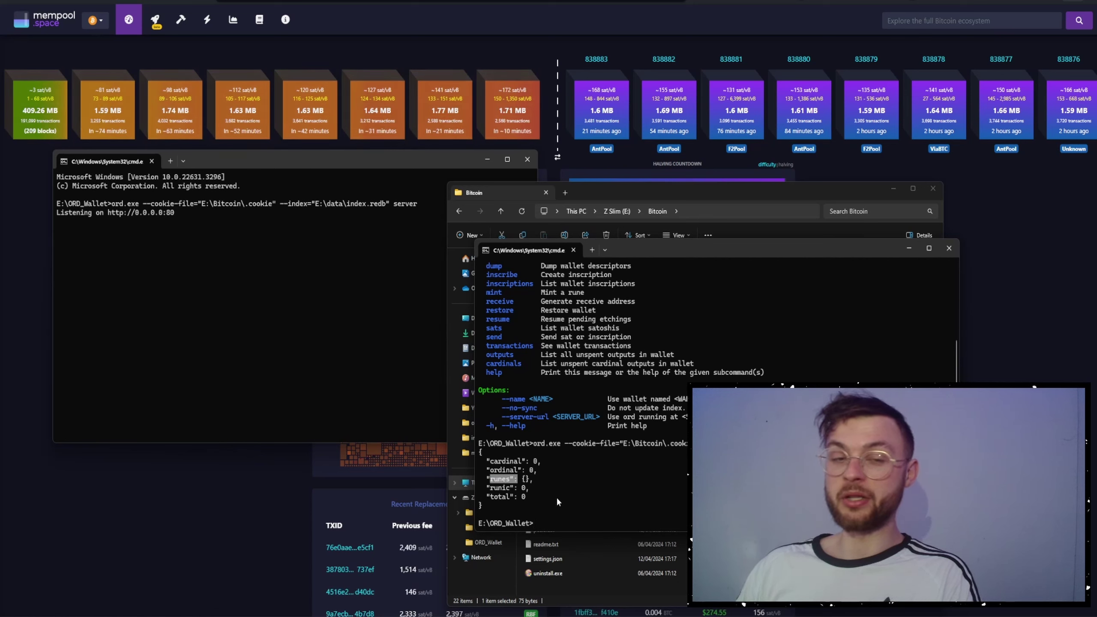
drag(558, 500, 575, 505)
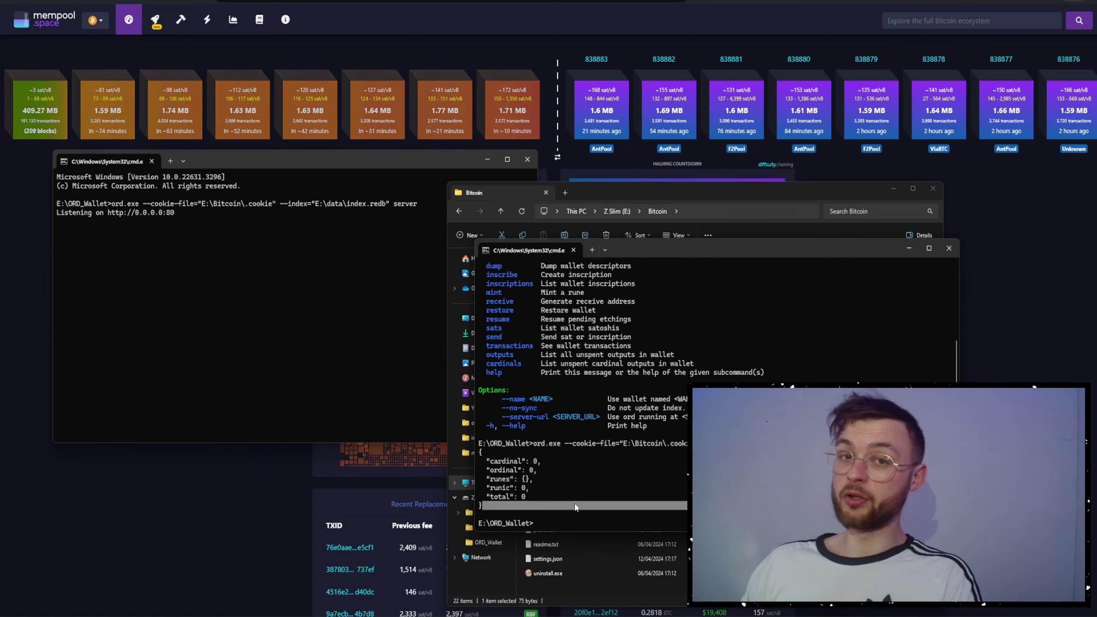
click(600, 483)
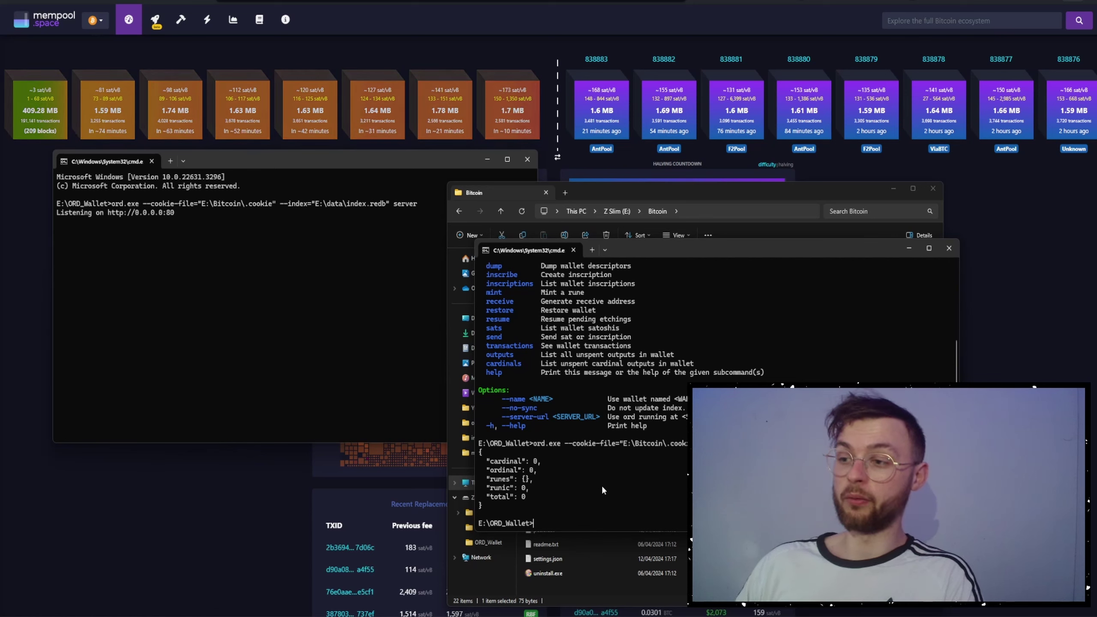
- Review the mint command and its description in the wallet help output above the balance result
scroll(495, 320, up, 1)
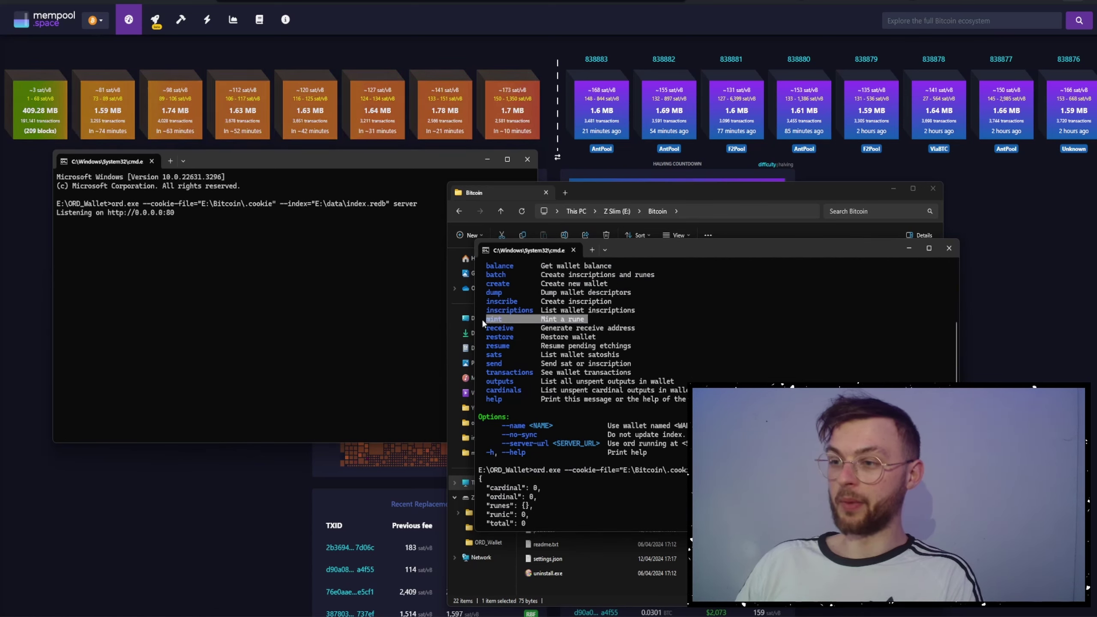
click(488, 317)
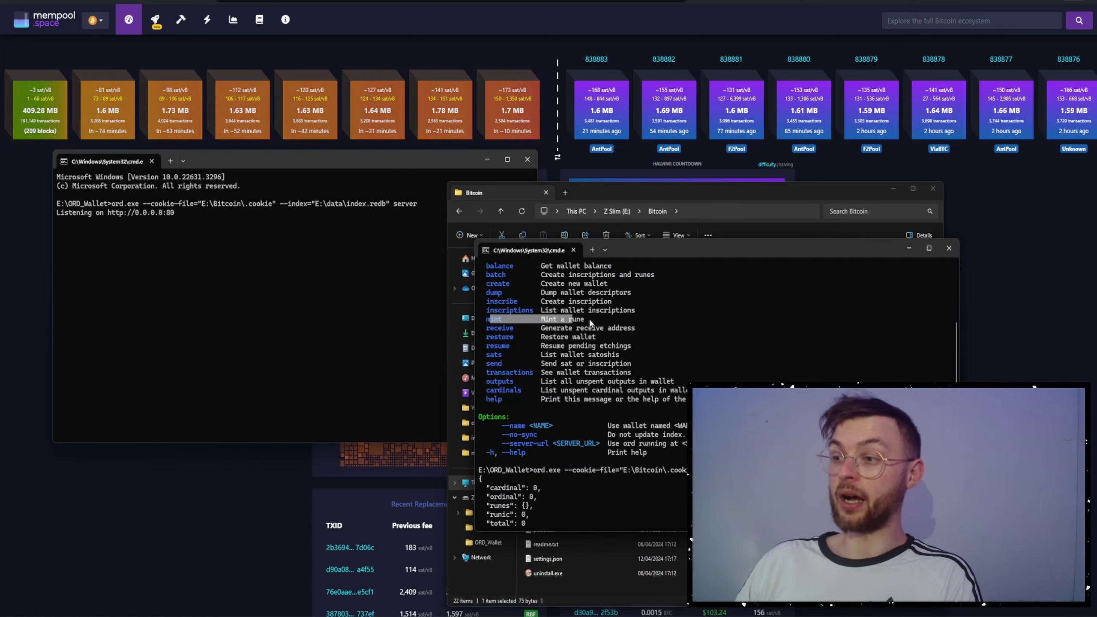
drag(588, 320, 538, 319)
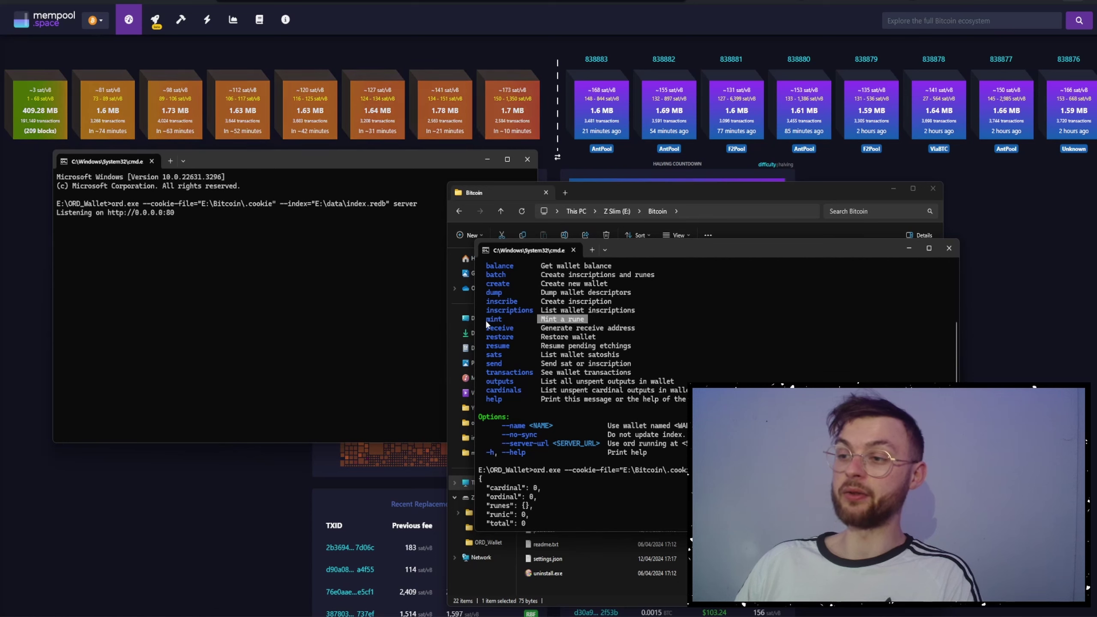
key(ctrl+c)
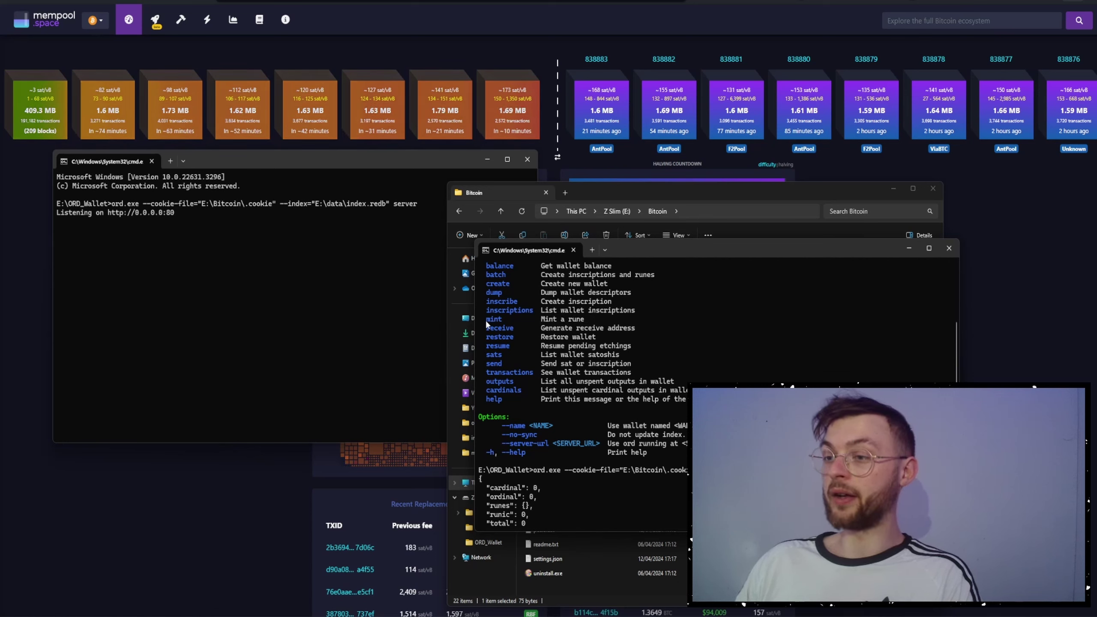
drag(486, 320, 591, 322)
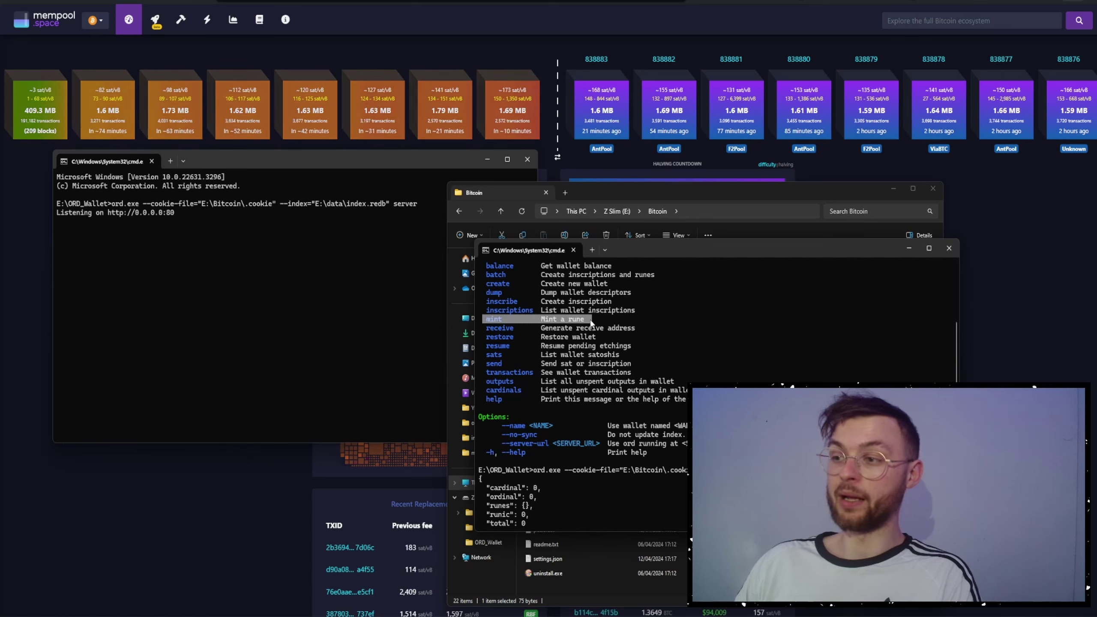